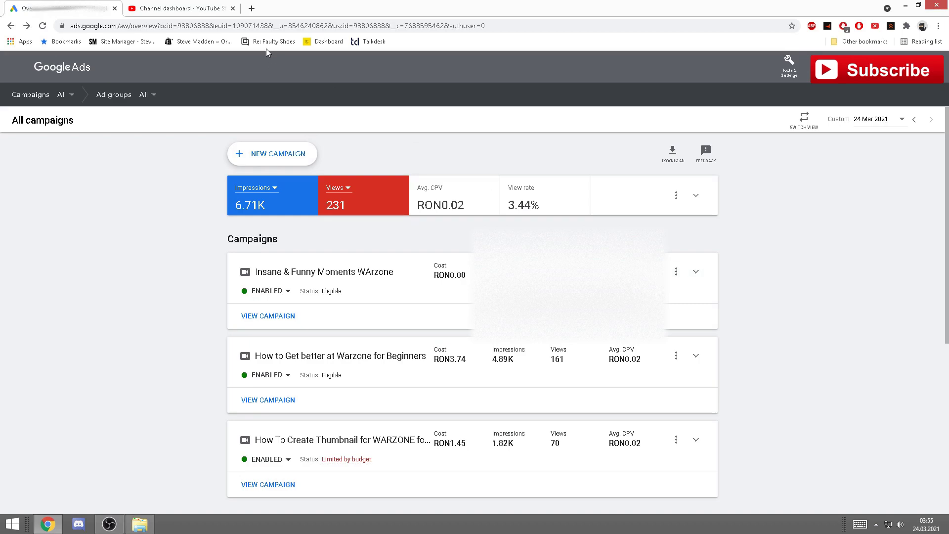
Open the channel's advanced settings in YouTube Studio.
click(199, 7)
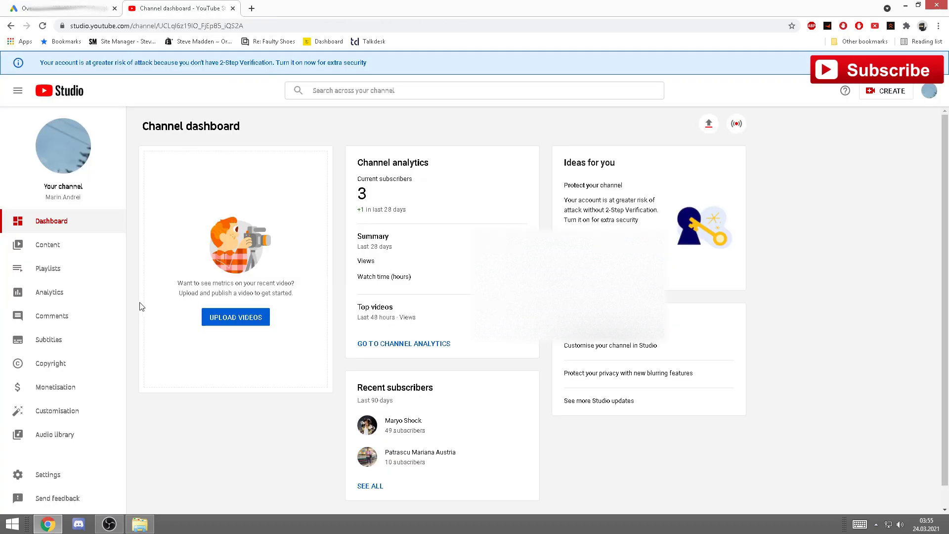
click(42, 477)
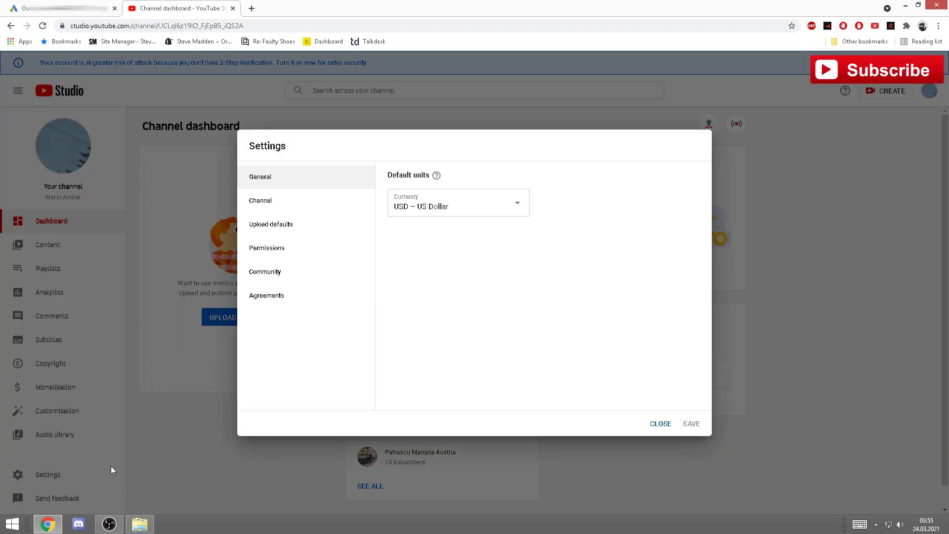
click(284, 201)
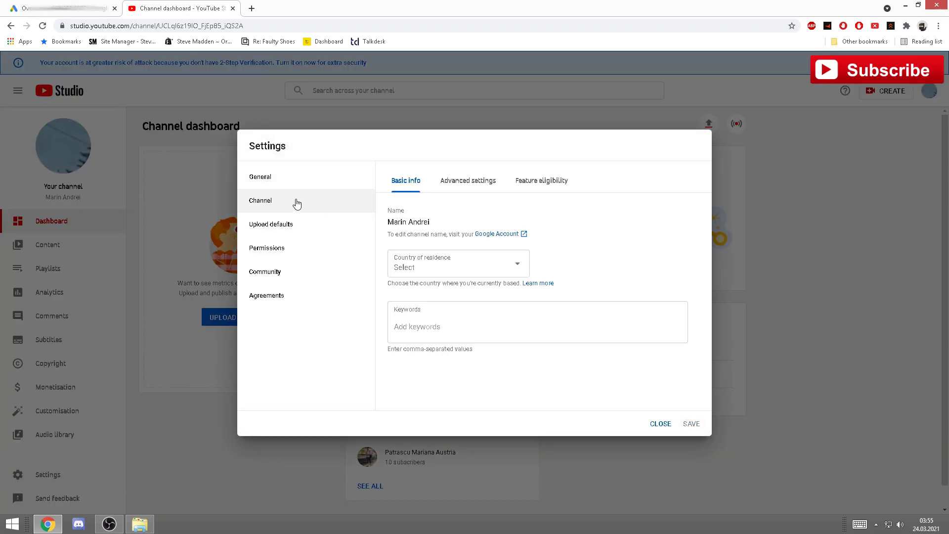
click(455, 182)
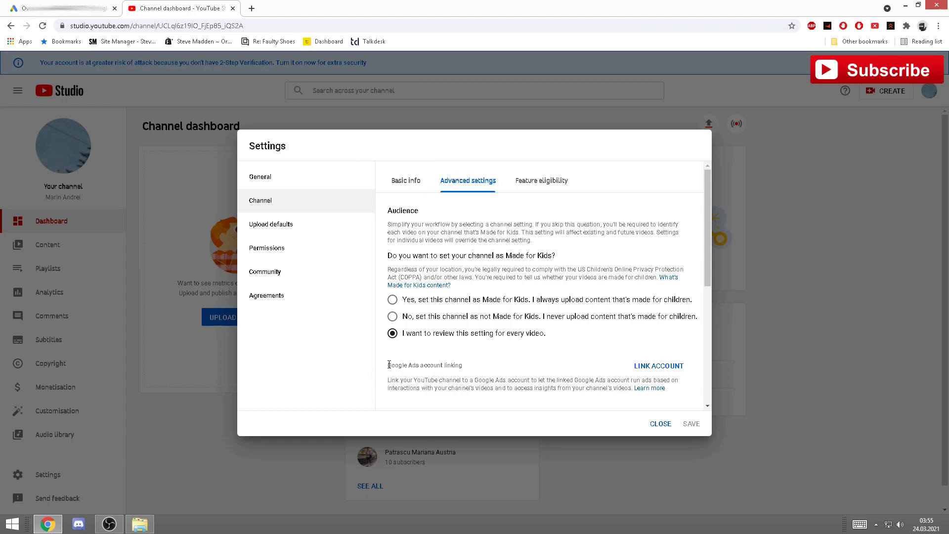
drag(388, 365, 463, 365)
click(467, 368)
Start linking a Google Ads account and click into the link name and customer ID fields.
click(647, 366)
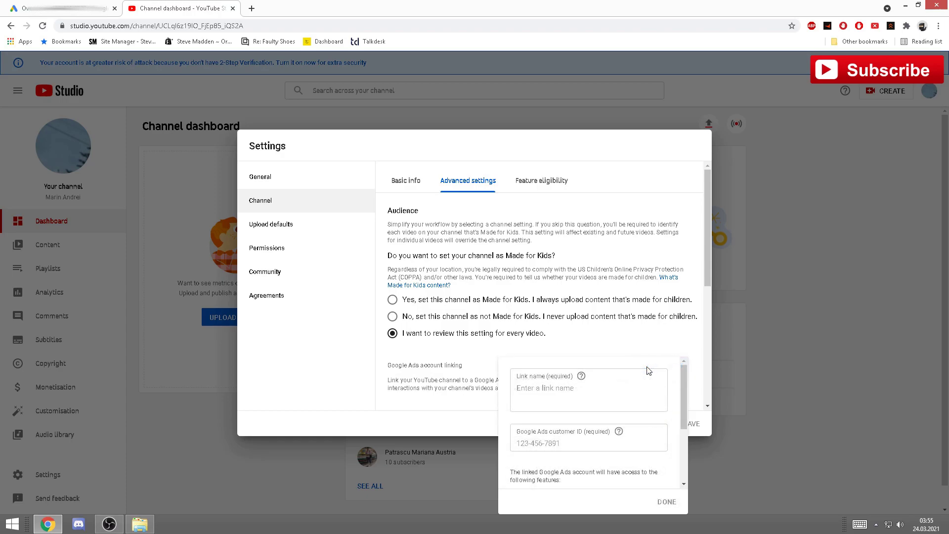
click(547, 390)
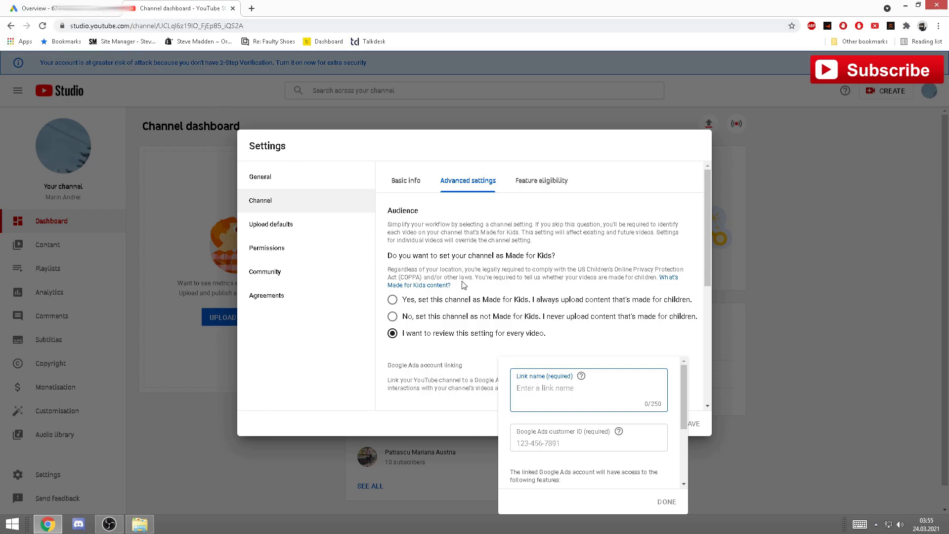
click(552, 440)
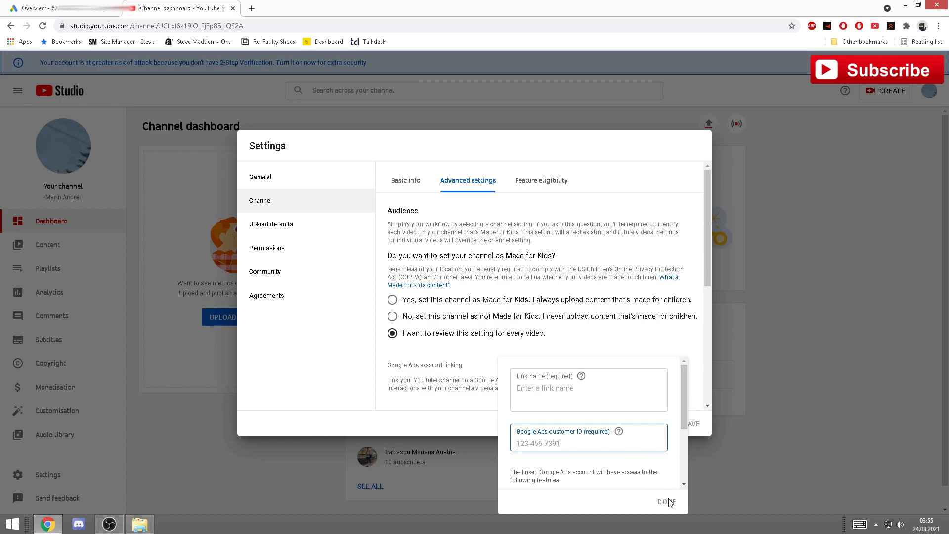
click(667, 502)
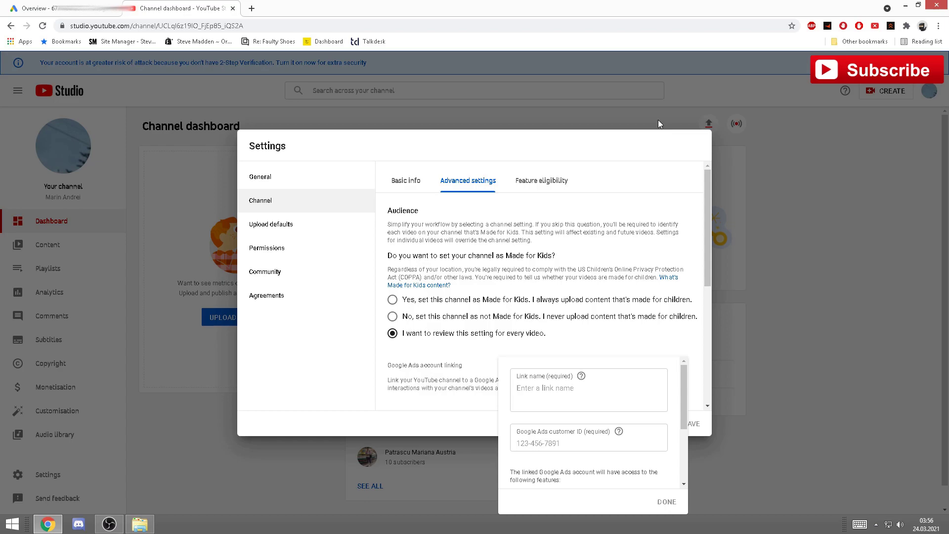
Create a new Video campaign without goal guidance, keeping the Custom video campaign subtype.
key(ctrl+Tab)
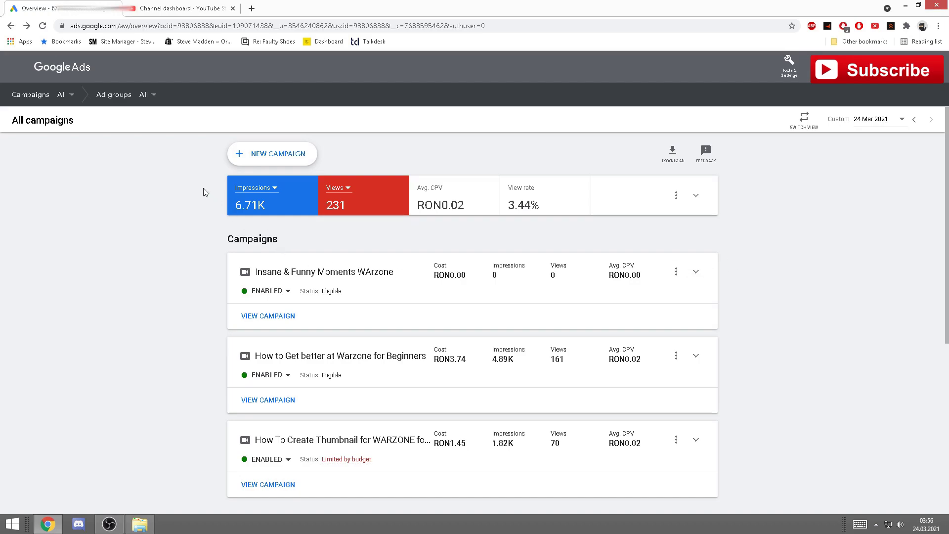
double_click(252, 239)
click(720, 417)
click(278, 155)
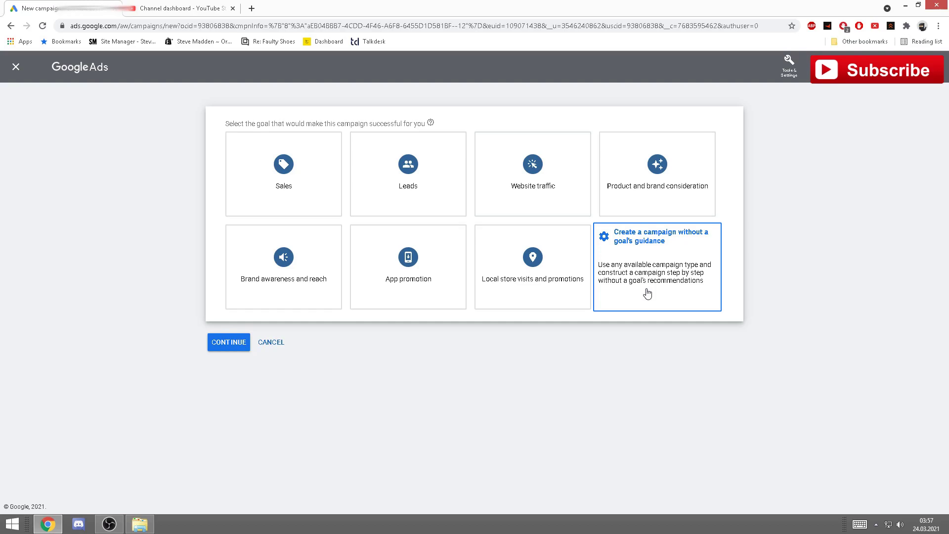
click(648, 293)
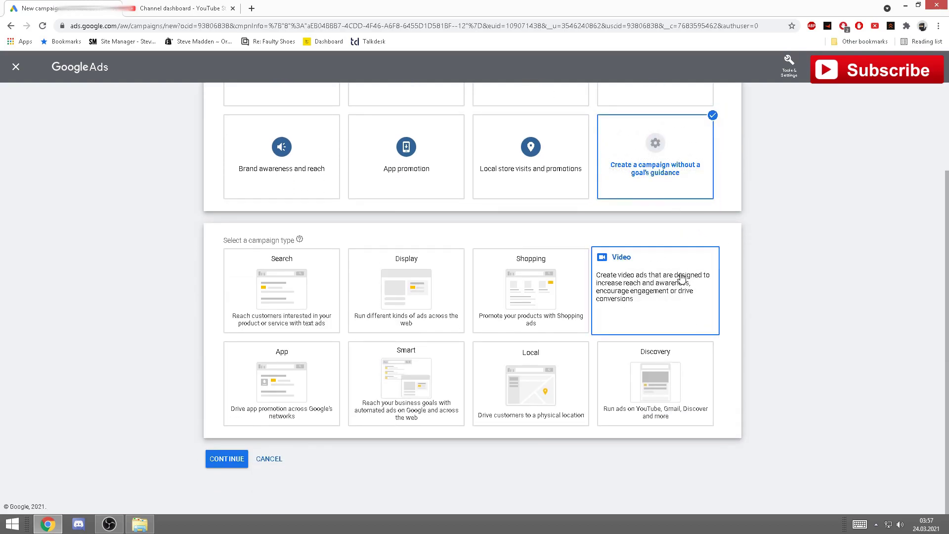
click(650, 285)
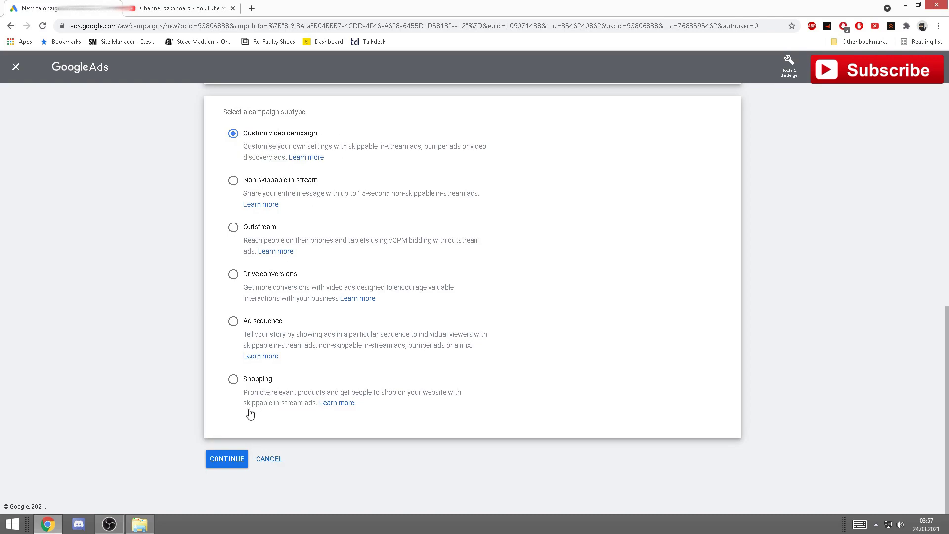
click(232, 457)
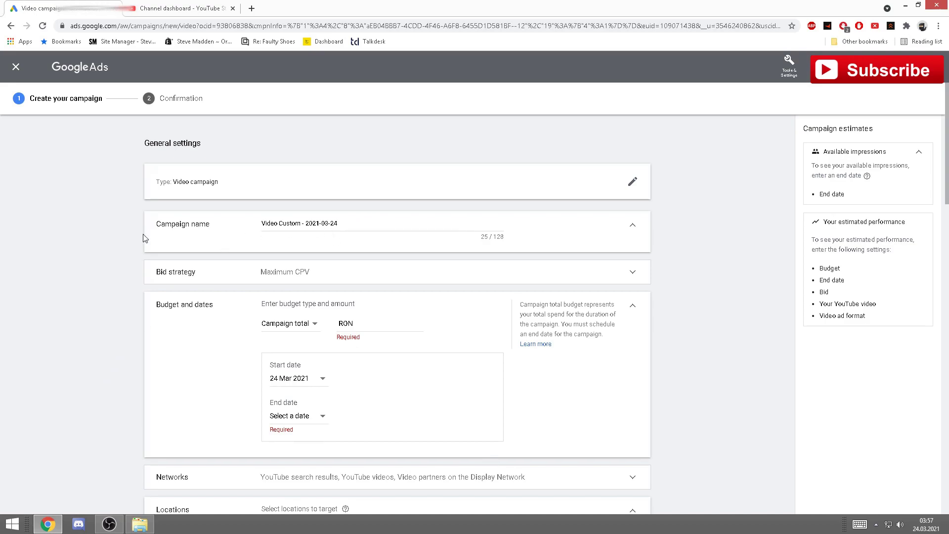
Rename the campaign to 'Warzone Video' and expand its Maximum CPV bid strategy.
drag(149, 226, 252, 225)
drag(336, 223, 260, 223)
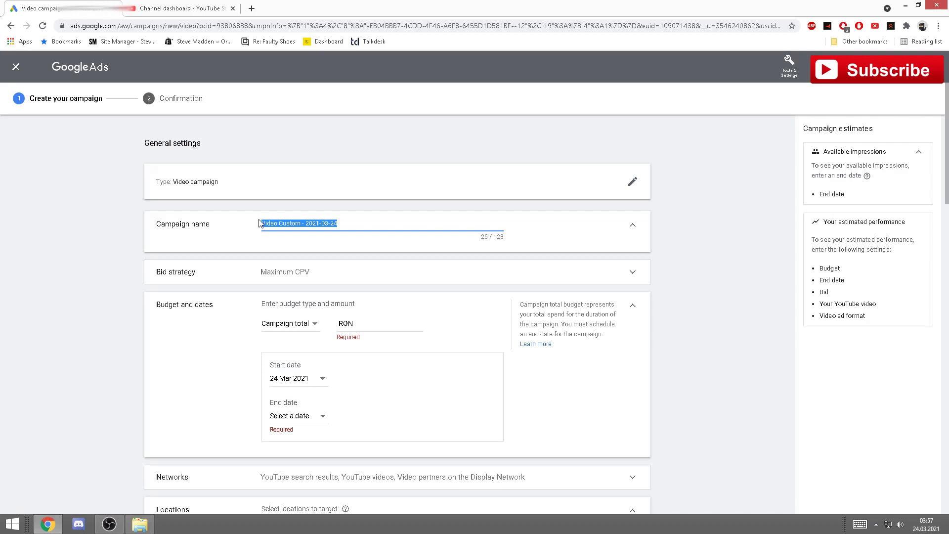
key(BackSpace)
text(Warzone Video)
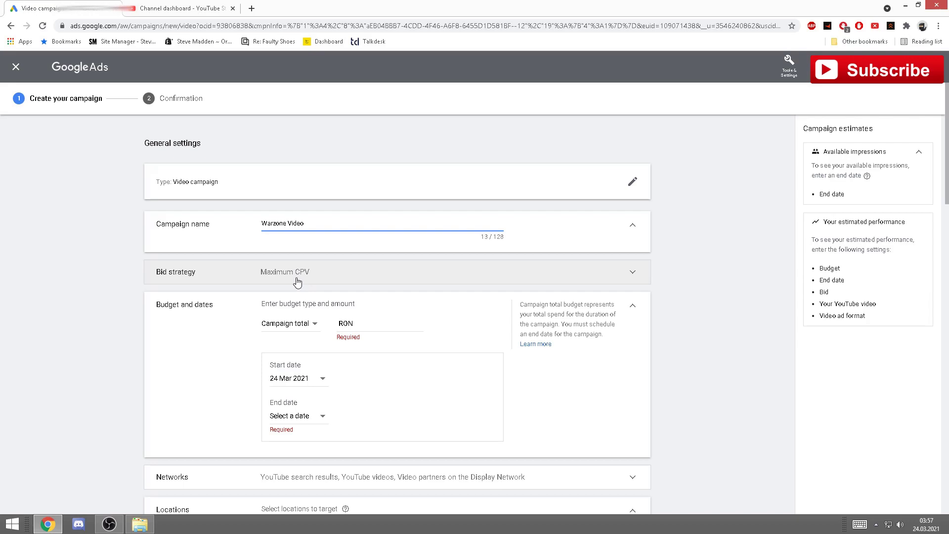
click(297, 282)
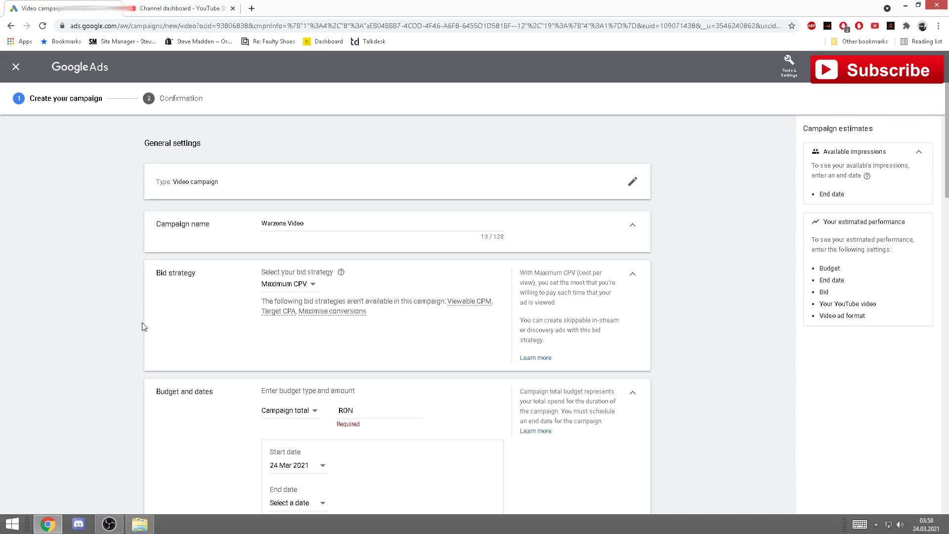
Set the campaign budget to a daily budget of 5.00 RON.
scroll(212, 306, down, 3)
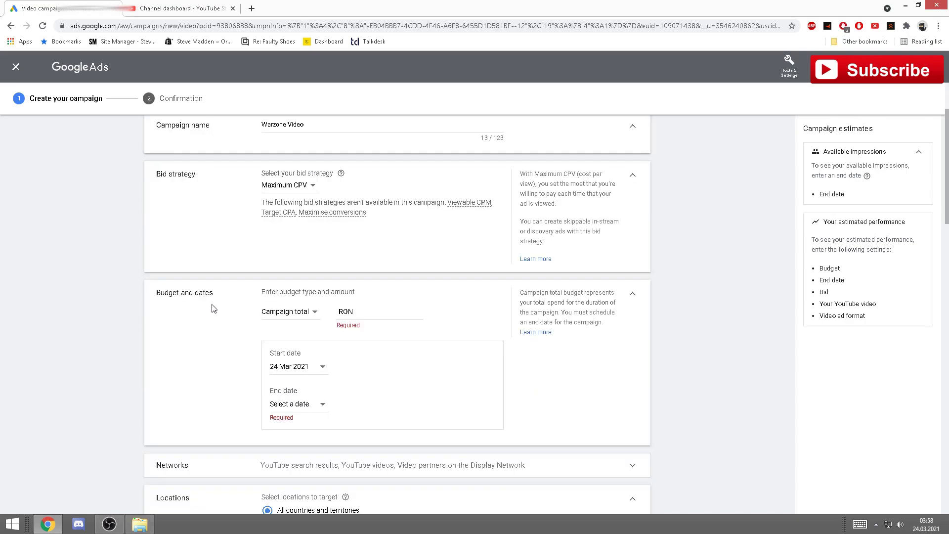
drag(161, 246, 205, 244)
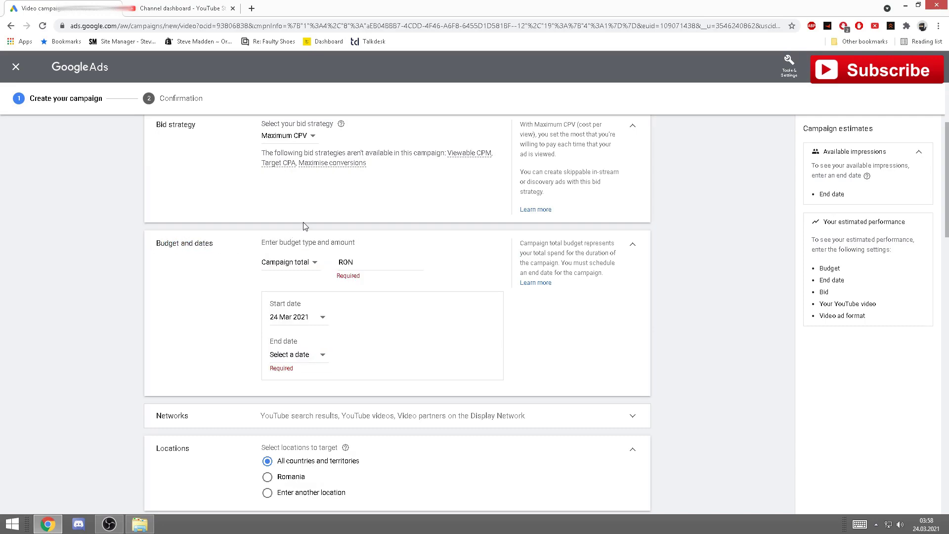
click(294, 264)
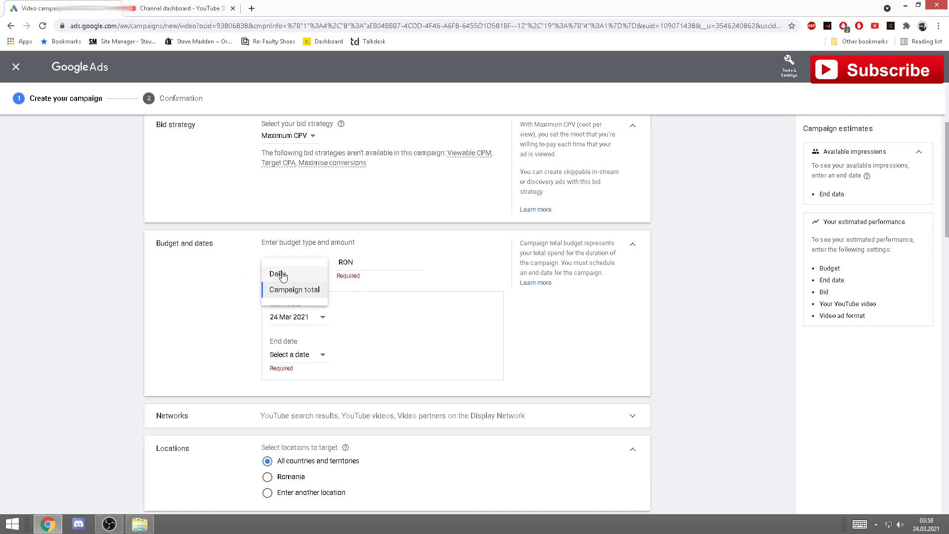
click(282, 276)
click(359, 261)
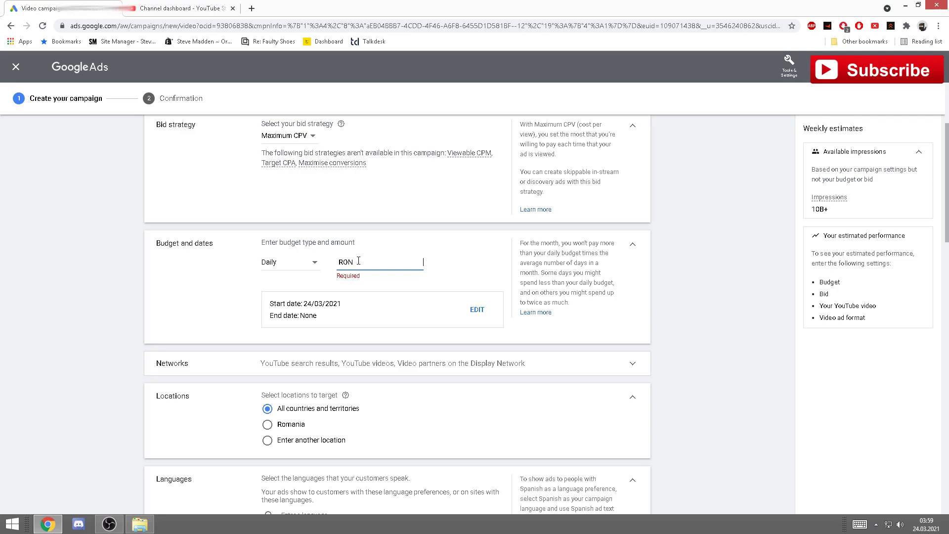
text(5)
click(302, 282)
Give the campaign an end date of 26 Mar 2021.
click(477, 312)
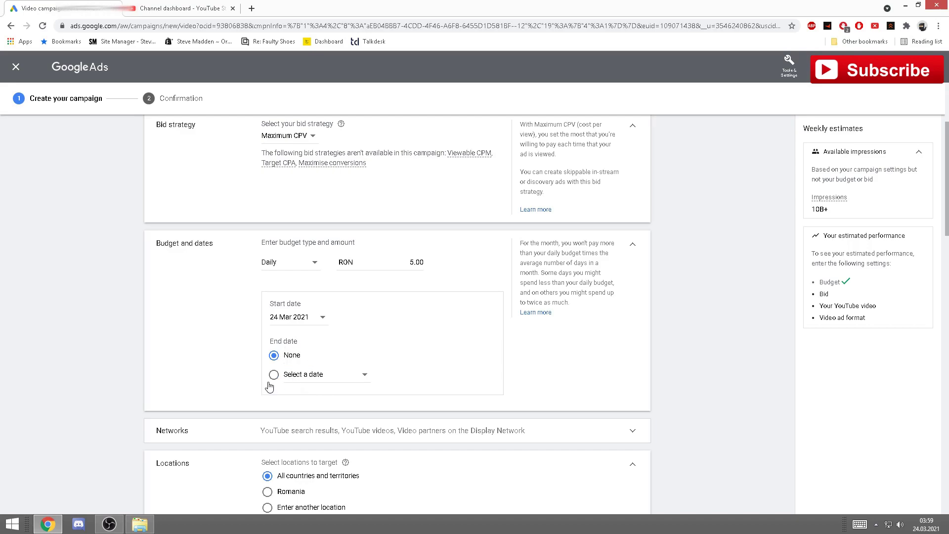
click(293, 378)
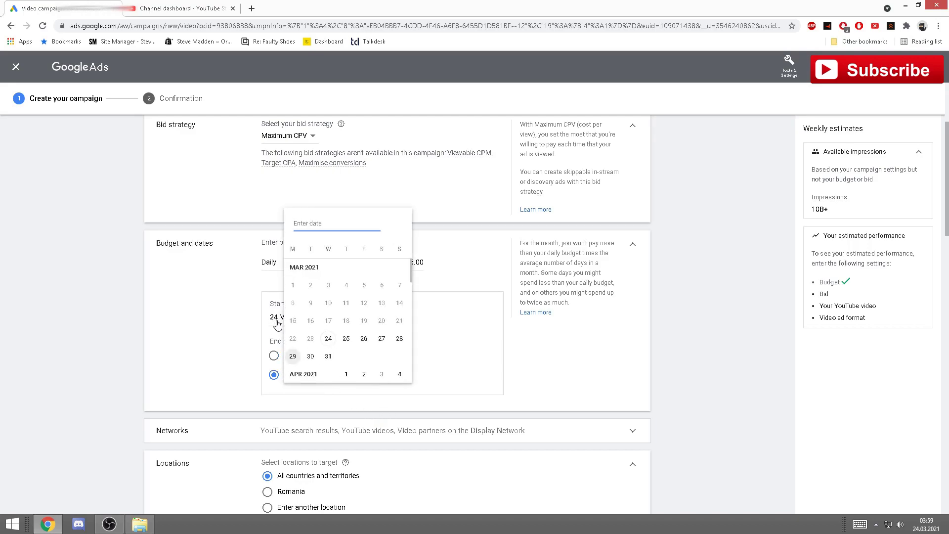
click(359, 340)
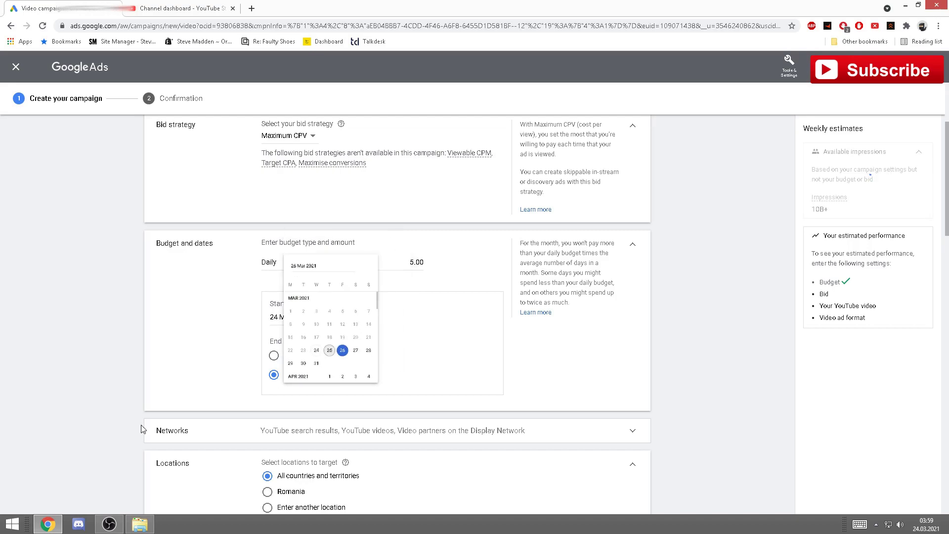
scroll(242, 385, down, 2)
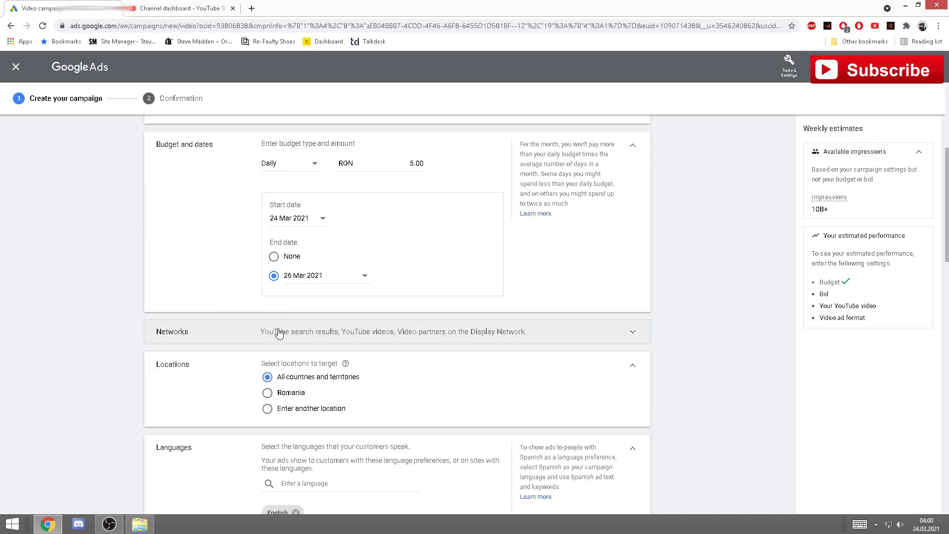
Add Russia, Ukraine and Latvia as the campaign's targeted locations.
scroll(152, 273, down, 2)
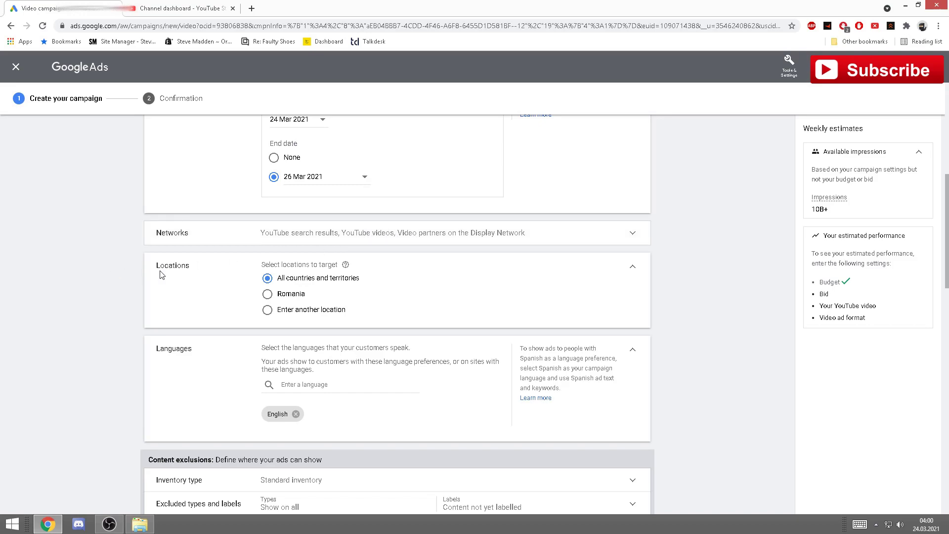
drag(169, 267, 177, 267)
click(201, 270)
click(270, 315)
click(338, 334)
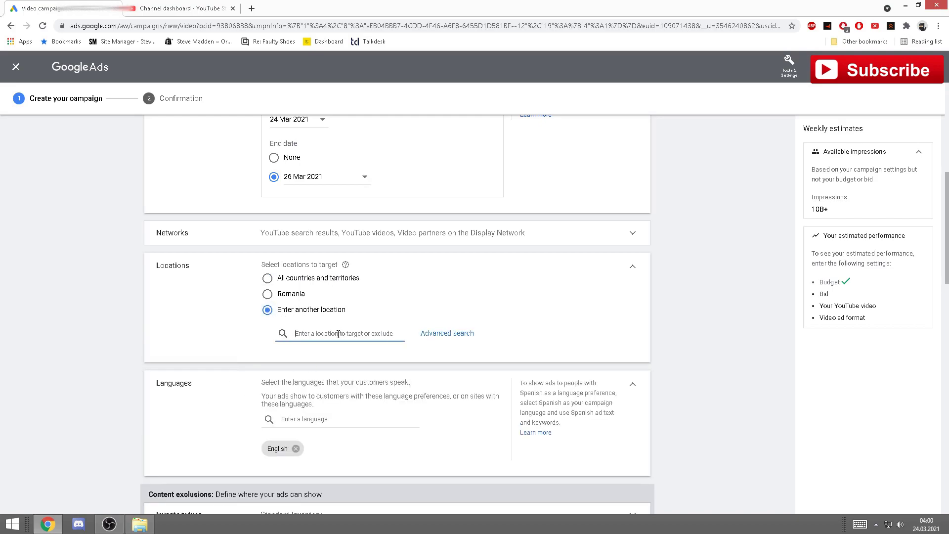
text(russia)
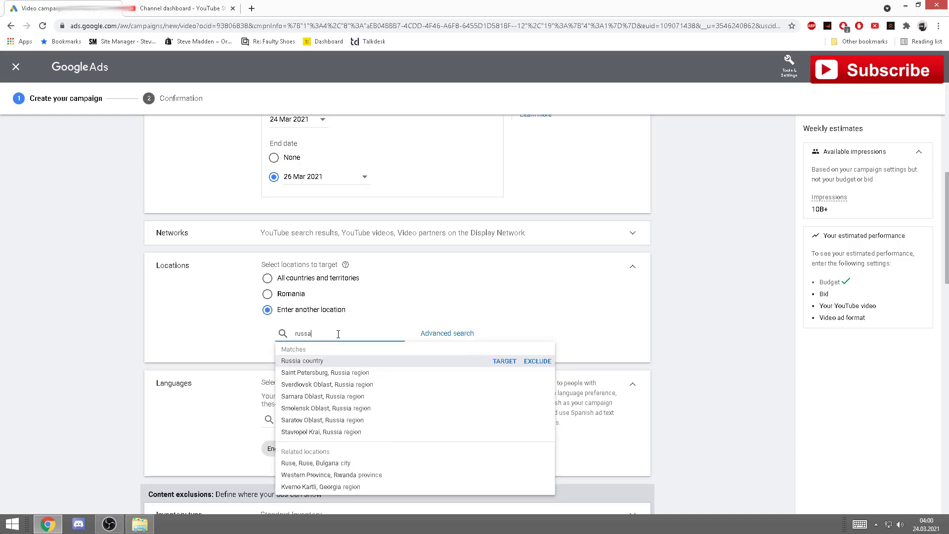
click(319, 360)
click(344, 371)
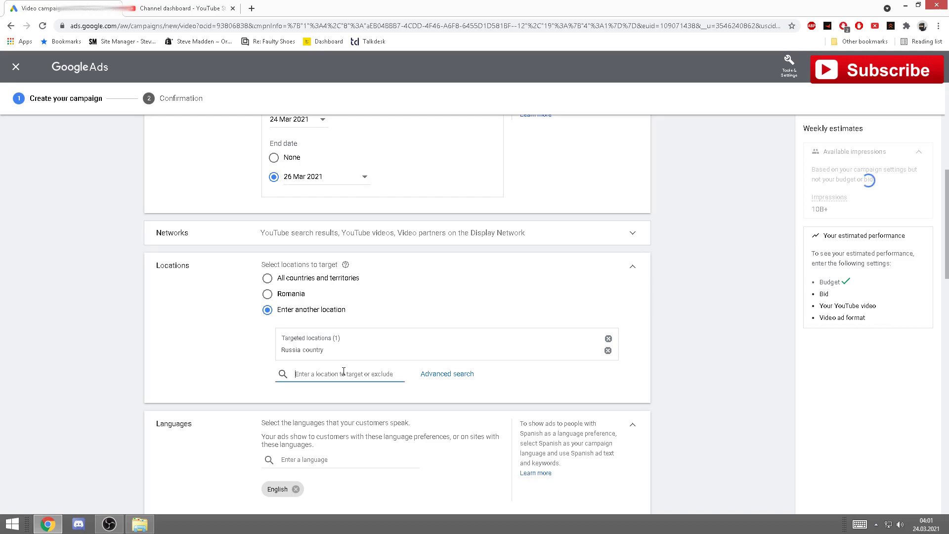
text(uk)
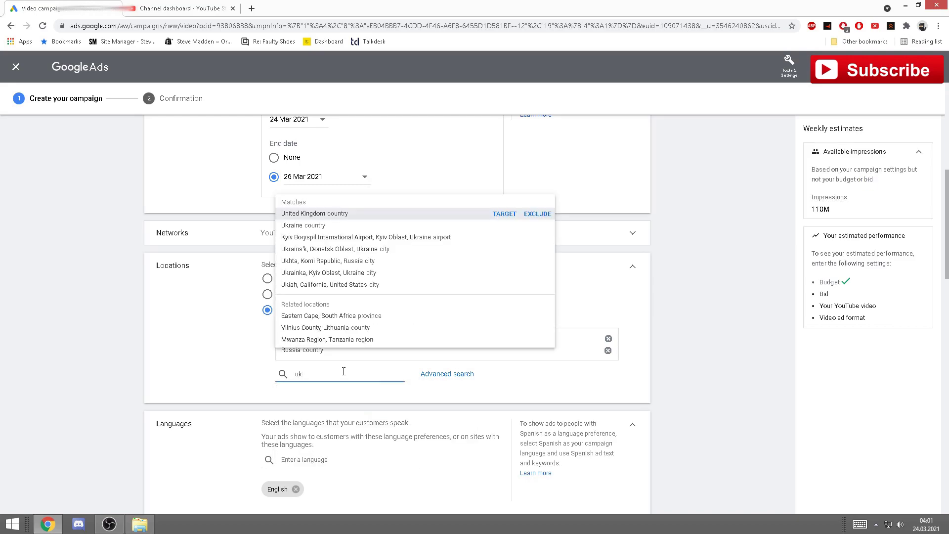
click(322, 226)
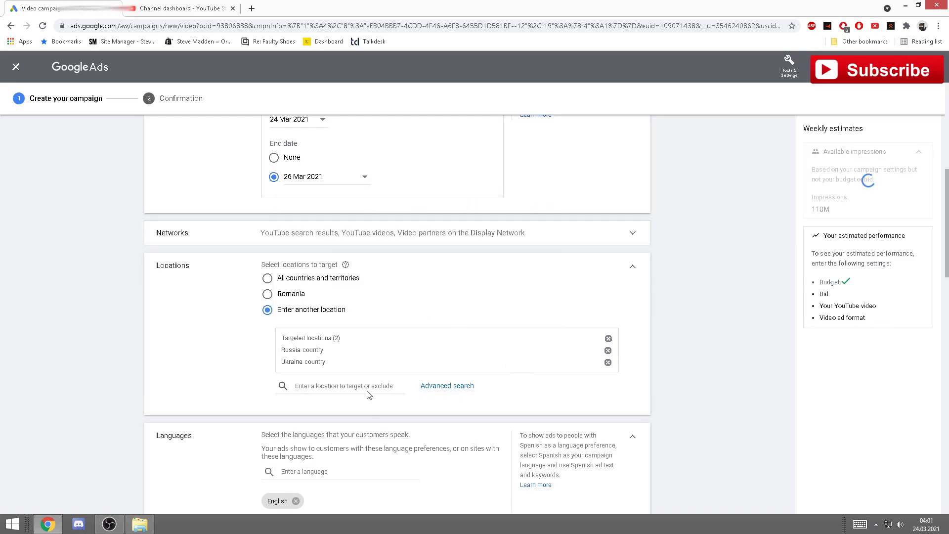
click(343, 385)
text(lat)
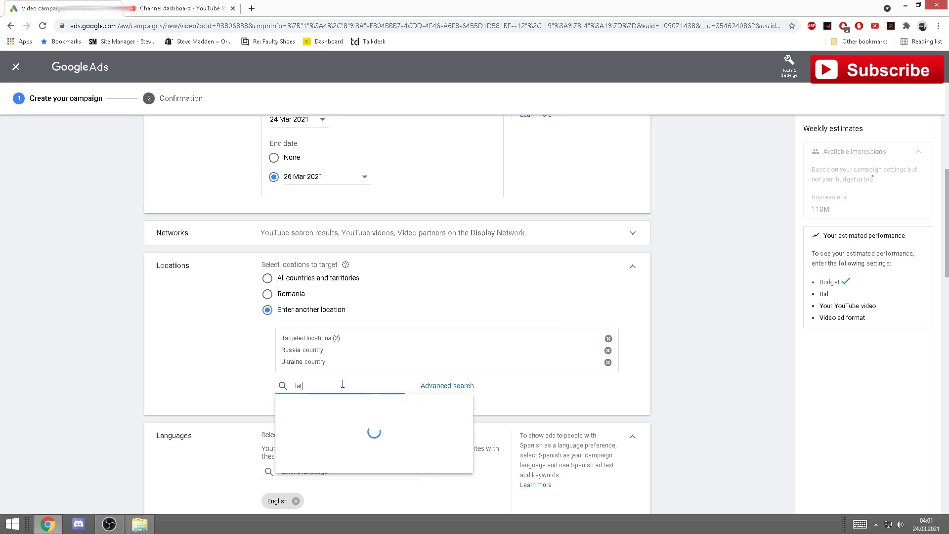
text(via)
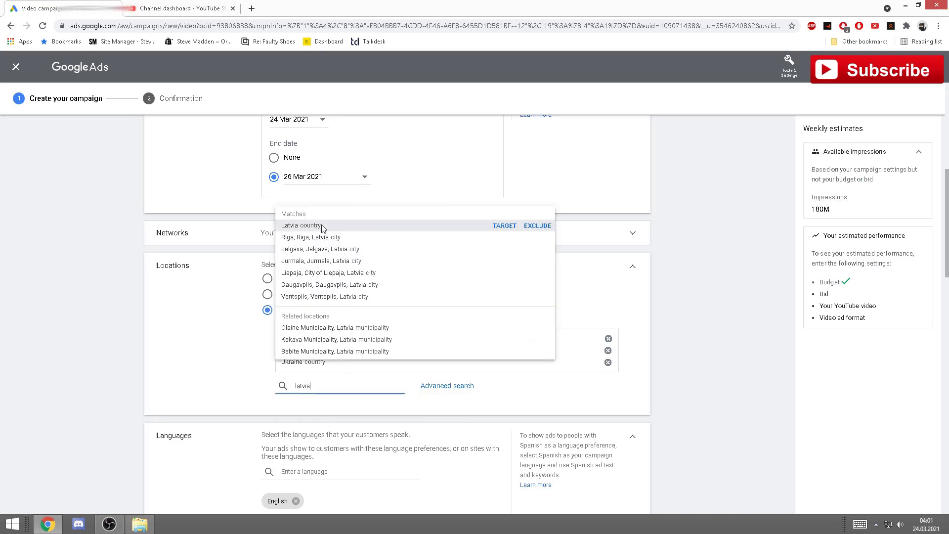
click(321, 225)
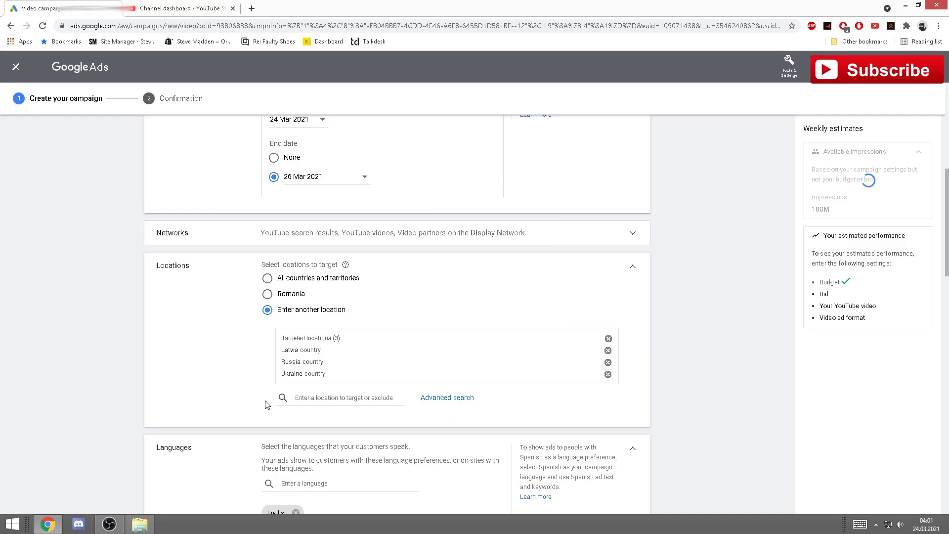
scroll(239, 390, down, 2)
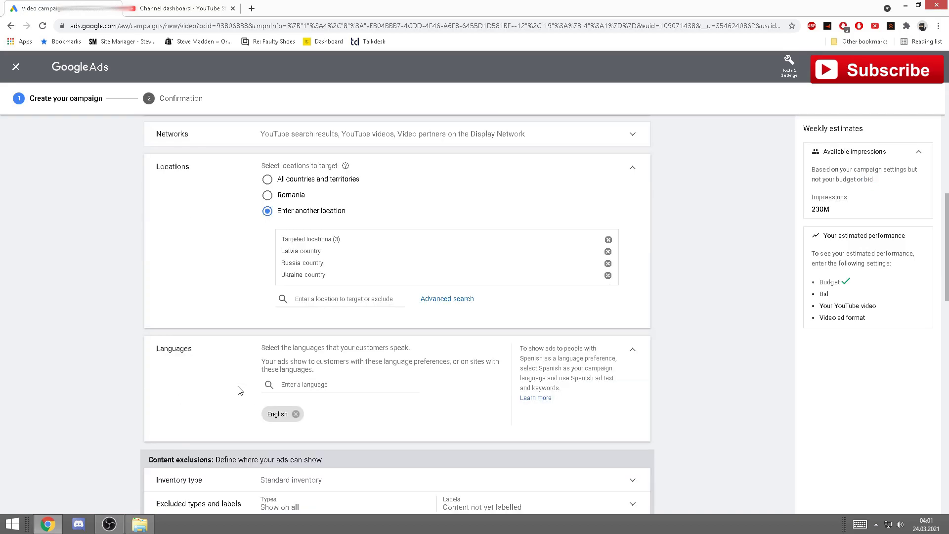
scroll(245, 378, down, 2)
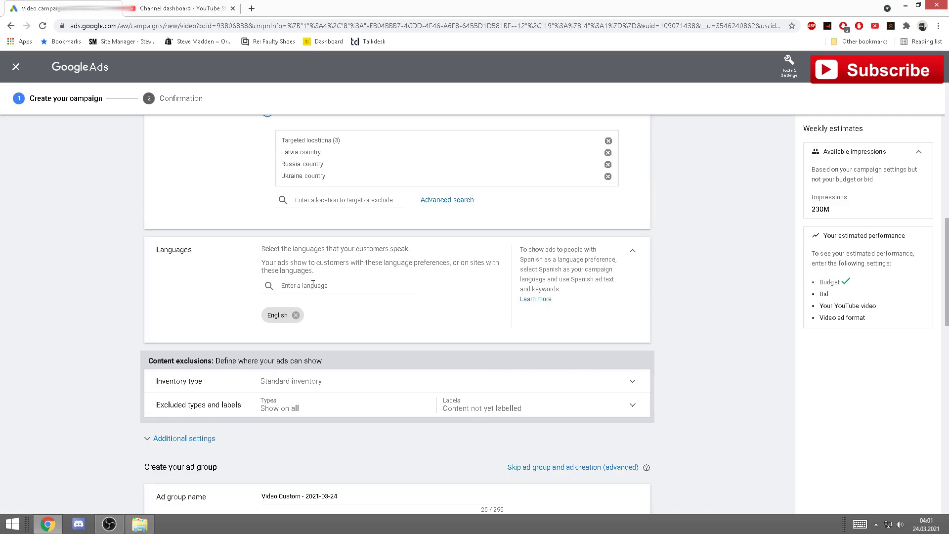
click(346, 286)
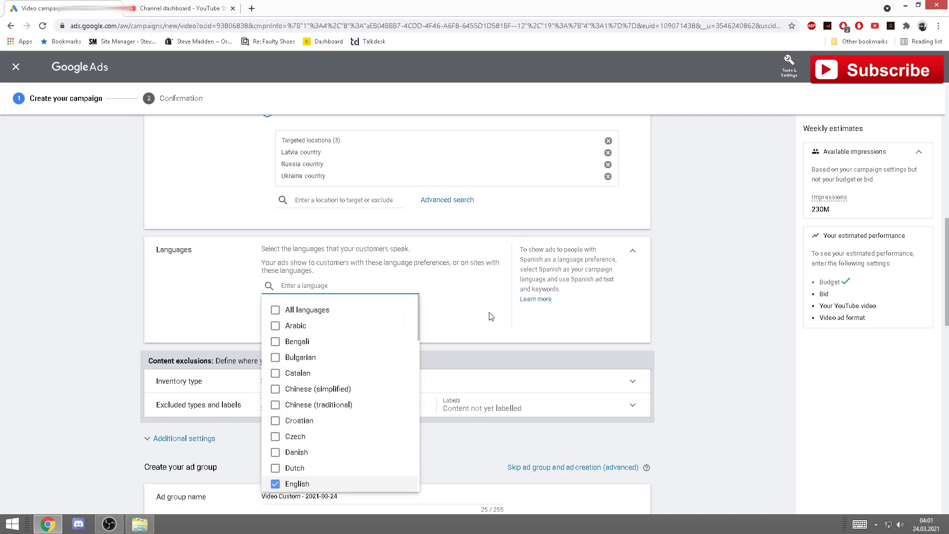
click(489, 317)
click(337, 285)
scroll(302, 353, down, 10)
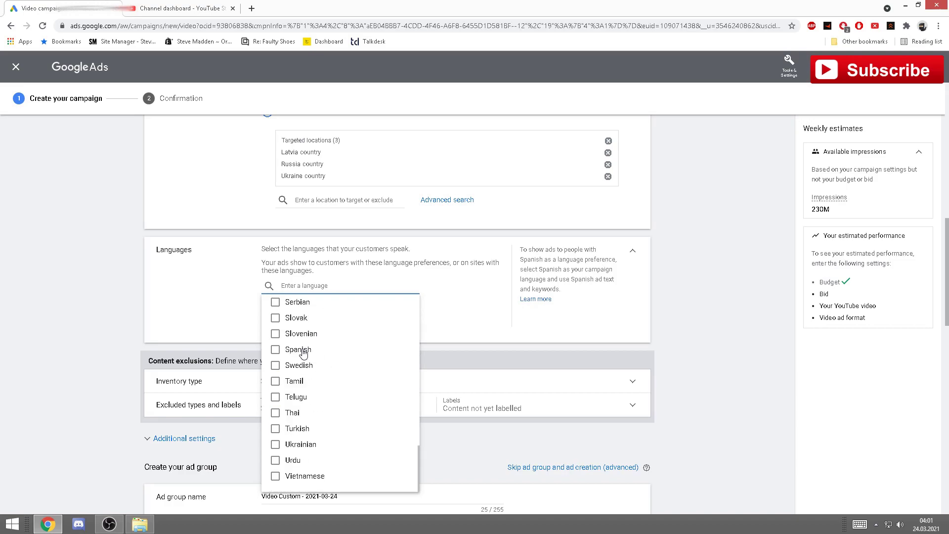
click(178, 292)
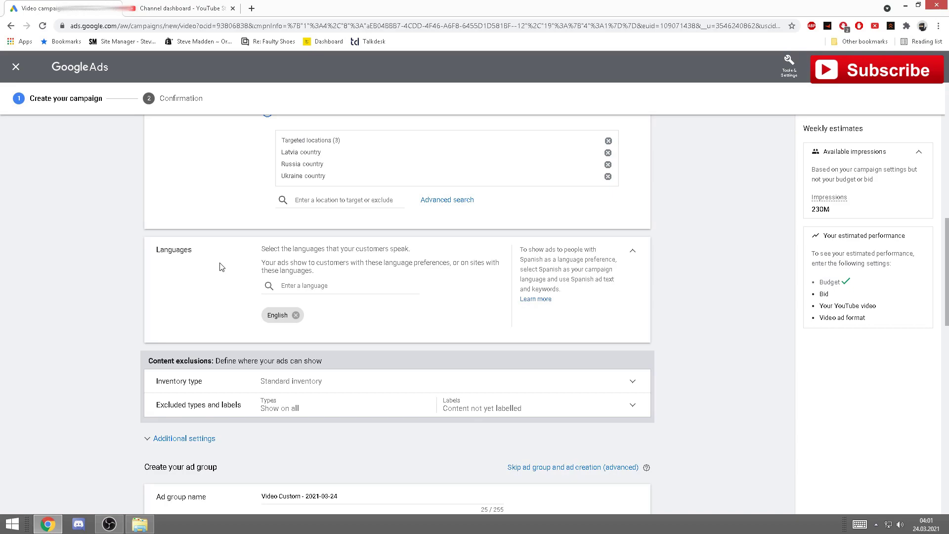
scroll(220, 269, down, 3)
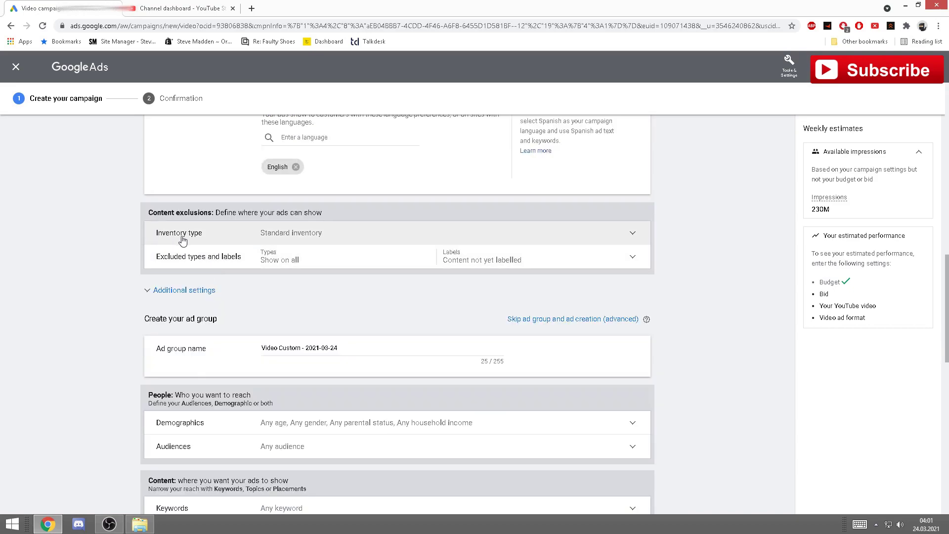
click(329, 239)
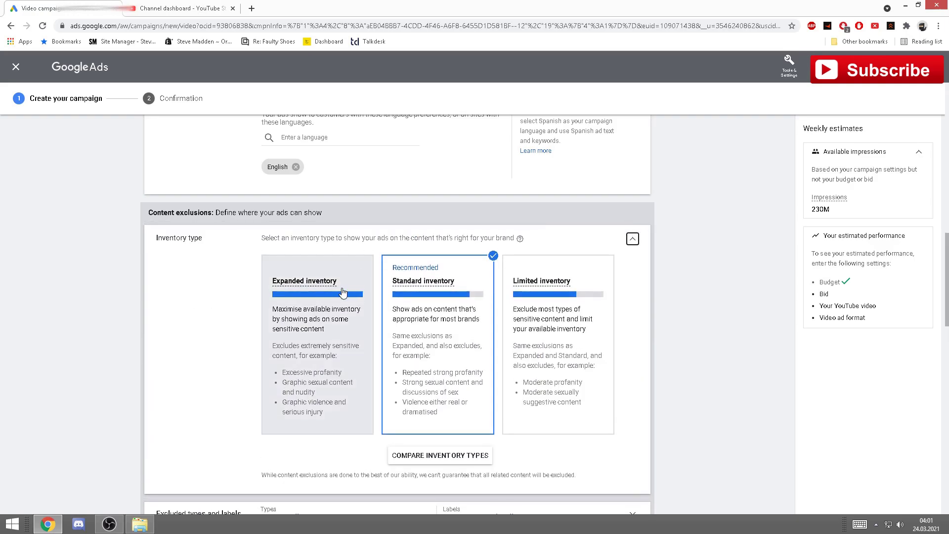
mouse_move(559, 285)
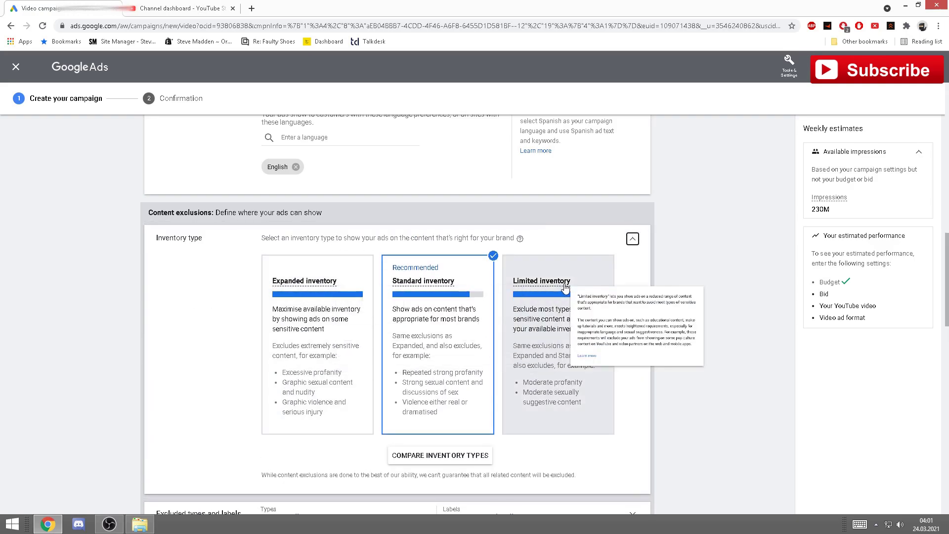
click(632, 240)
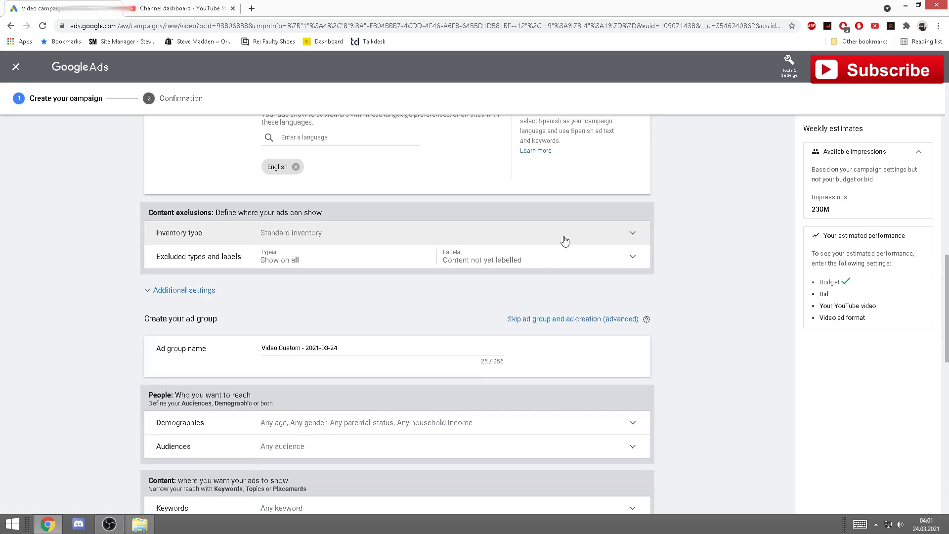
click(281, 266)
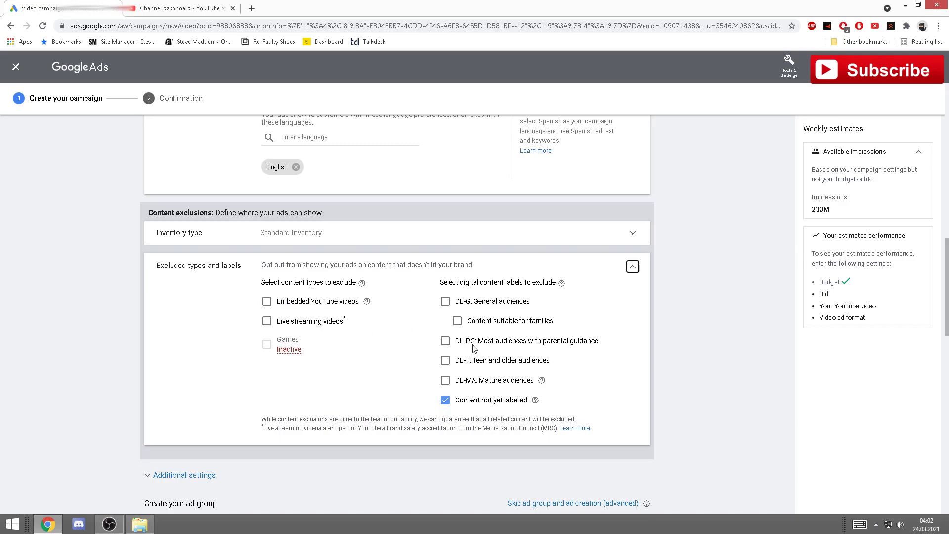
click(635, 269)
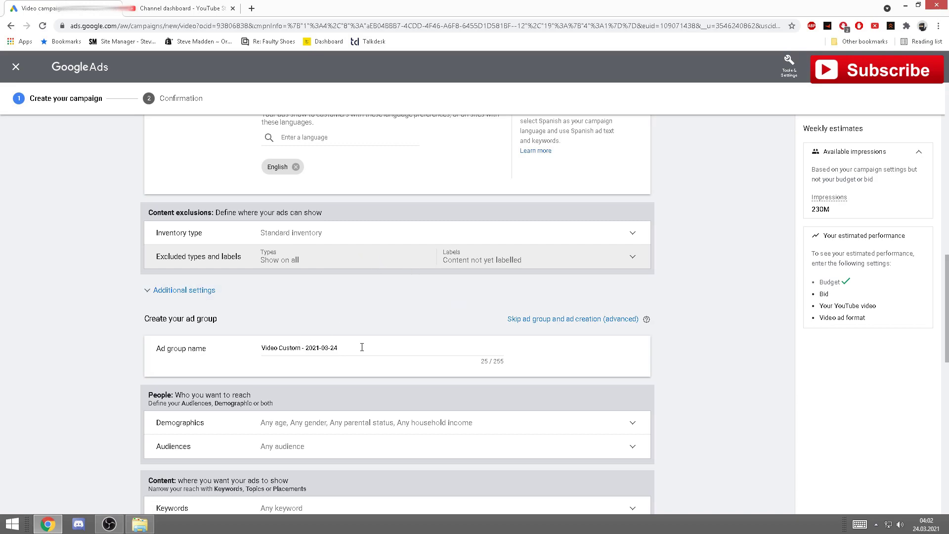
Replace the default ad group name with 'Warzone'.
drag(362, 347, 260, 348)
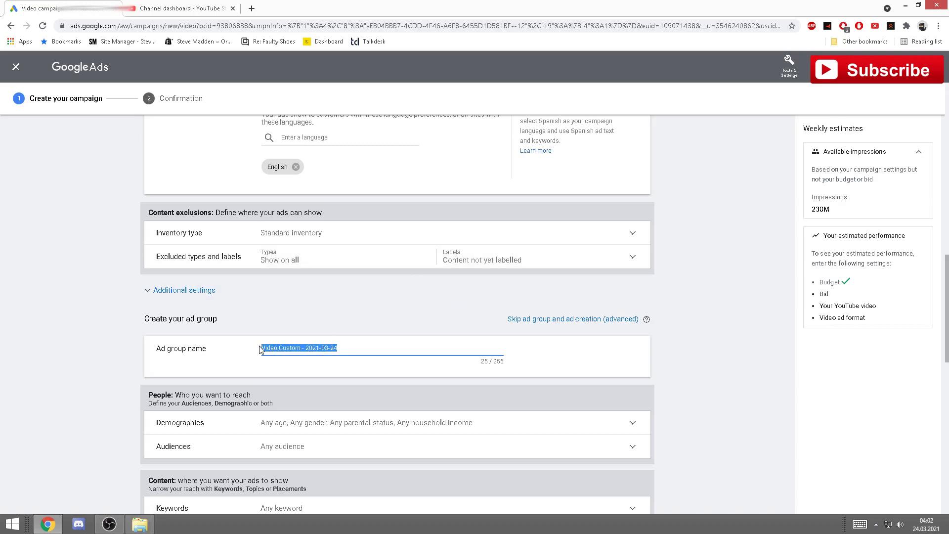
key(BackSpace)
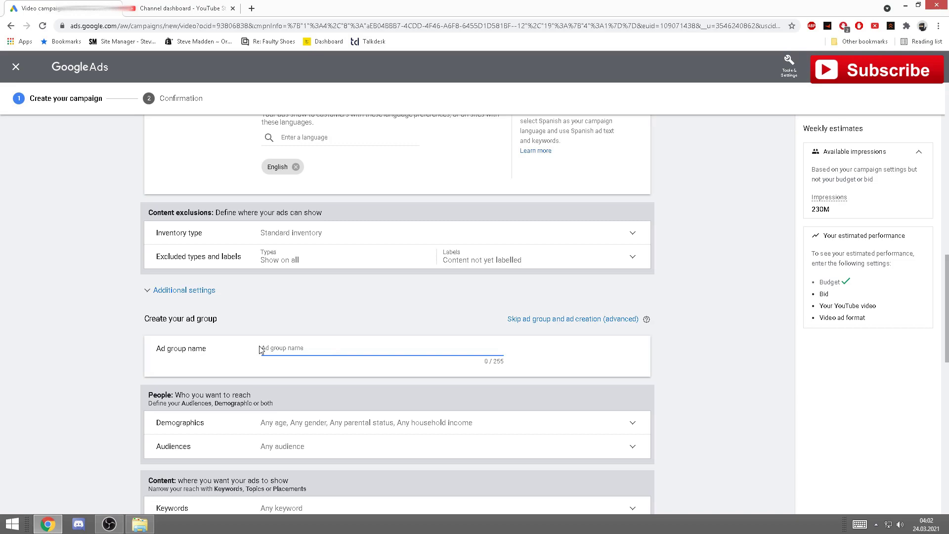
text(Warzone)
scroll(311, 349, down, 1)
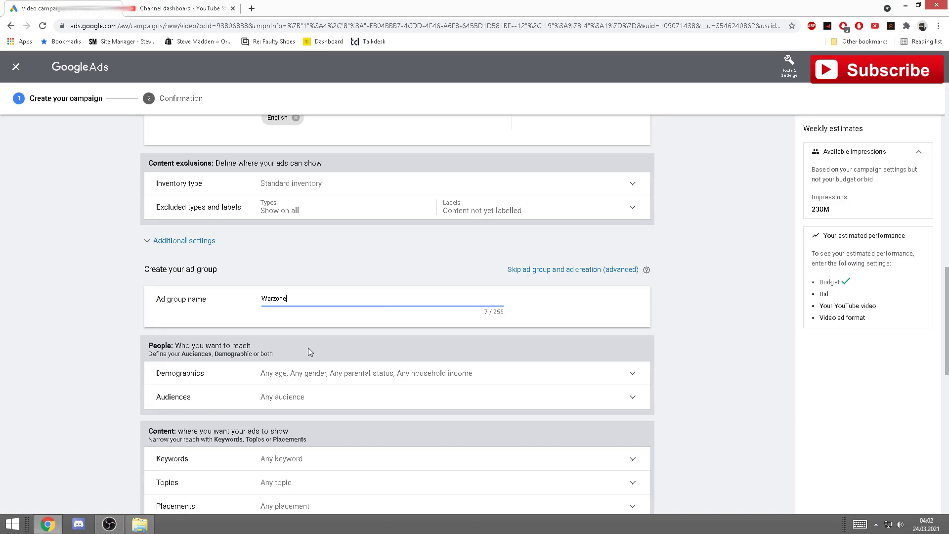
scroll(230, 326, down, 2)
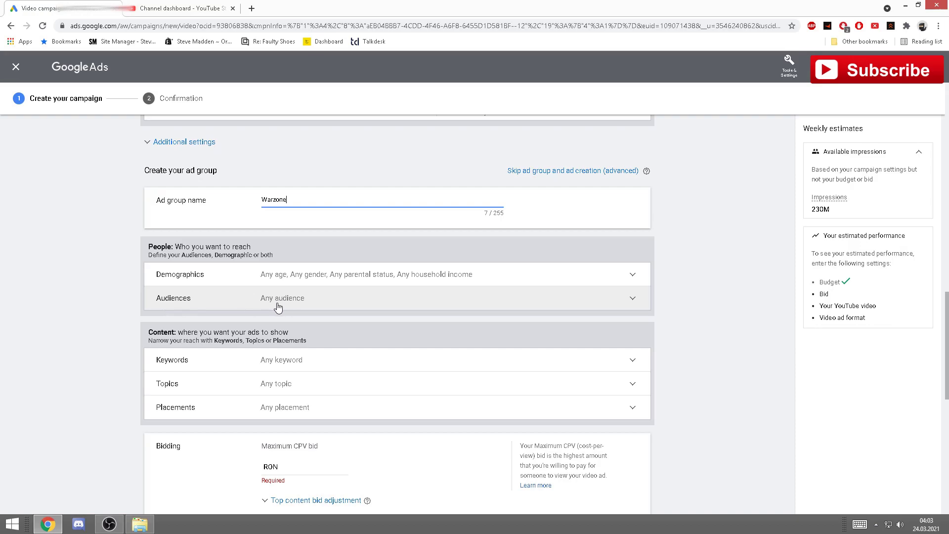
scroll(114, 301, down, 3)
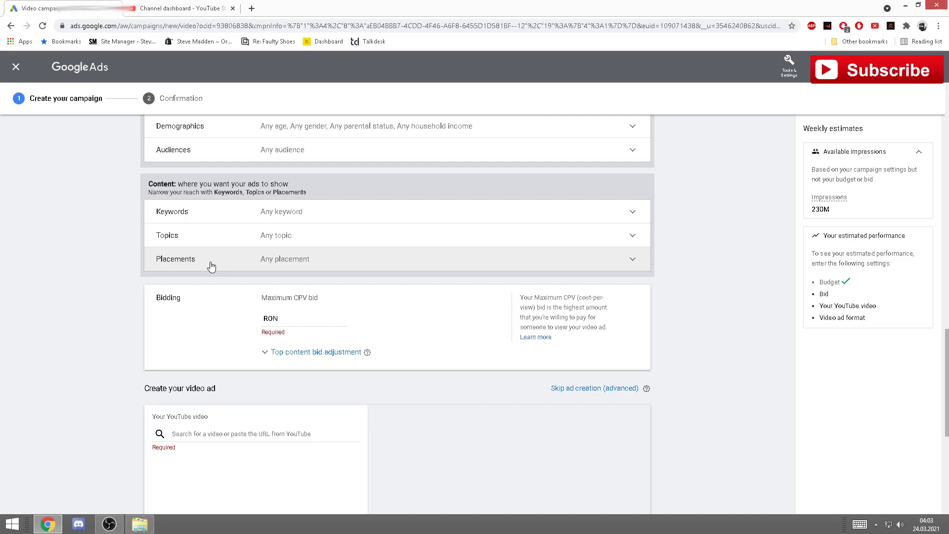
Enter 'warzone' as a keyword and as the product description for keyword ideas.
click(288, 213)
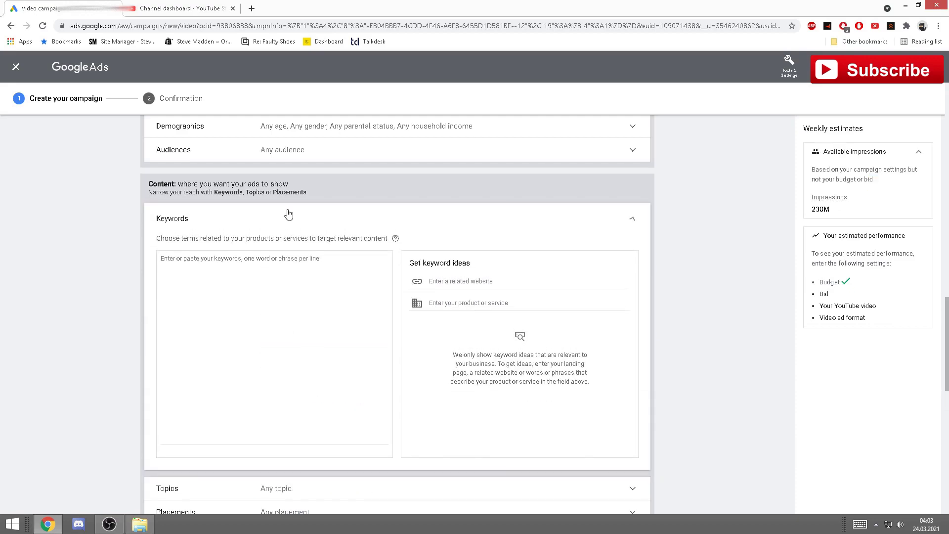
click(280, 261)
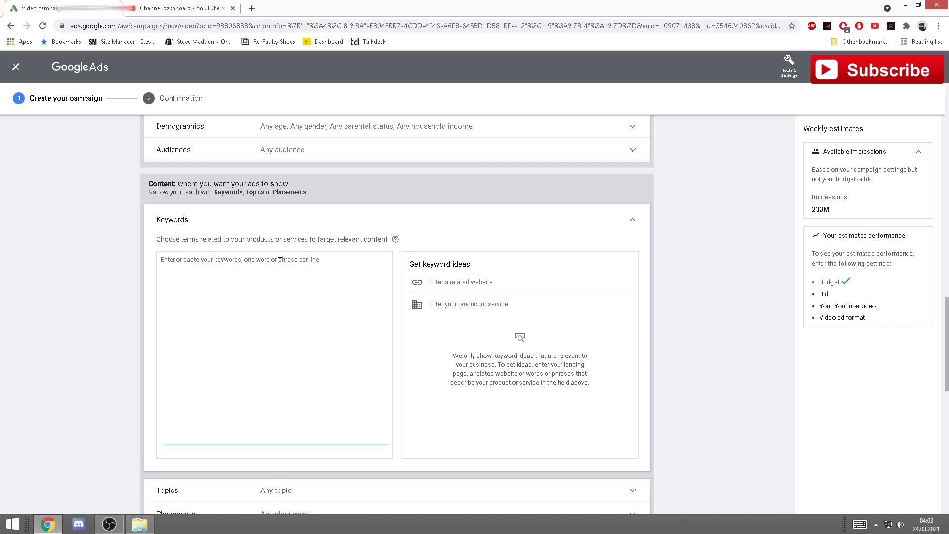
text(warzone)
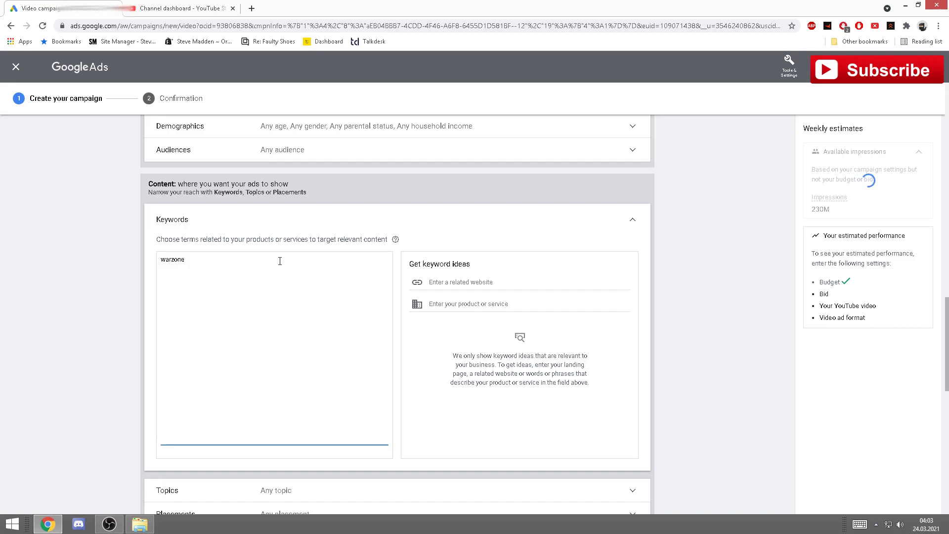
click(446, 306)
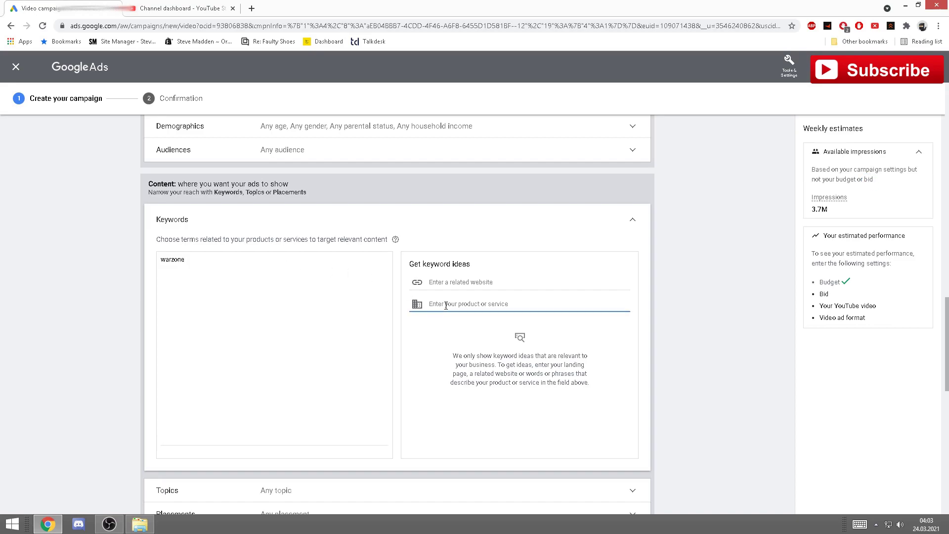
text(warzone)
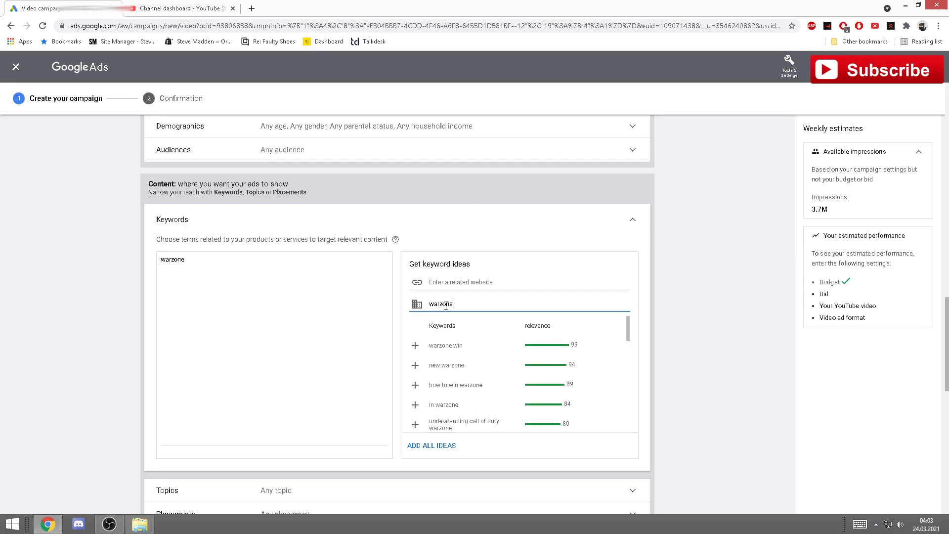
Add seven suggested keywords, from 'warzone win' to 'call of duty warzone setup'.
click(445, 346)
click(447, 347)
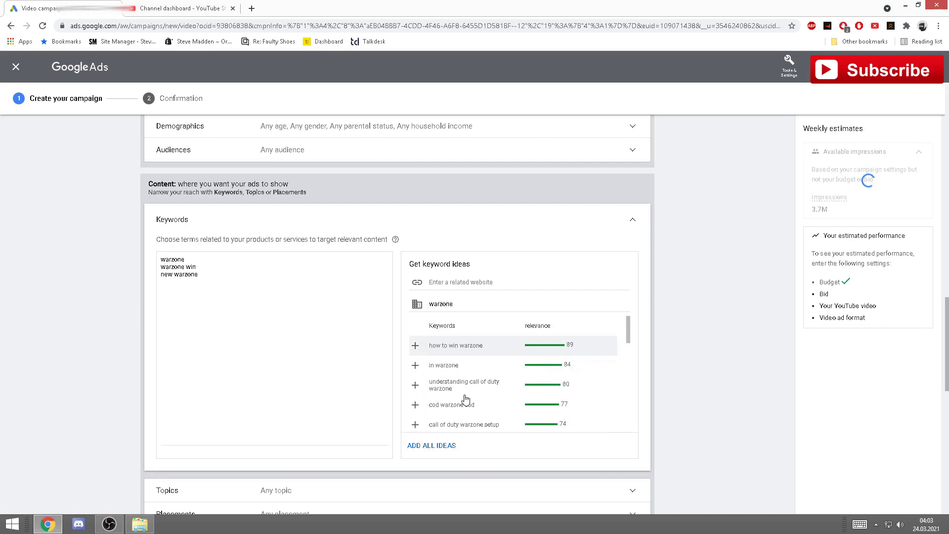
click(451, 348)
click(447, 347)
click(452, 348)
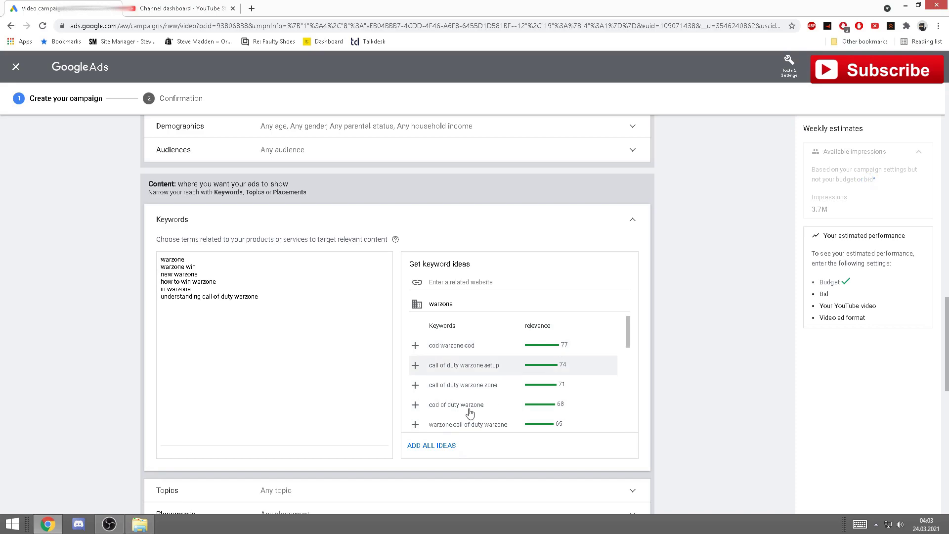
click(456, 349)
click(455, 346)
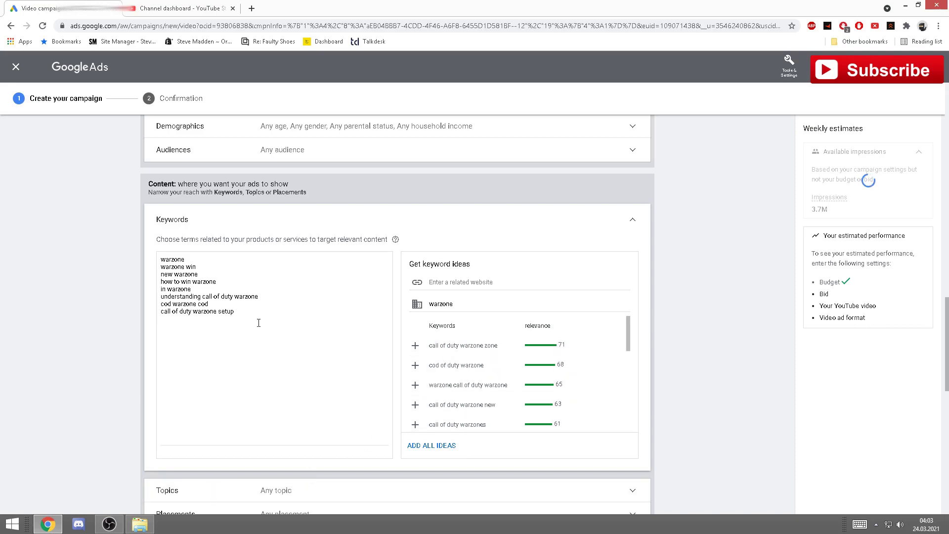
drag(259, 321, 161, 259)
click(625, 242)
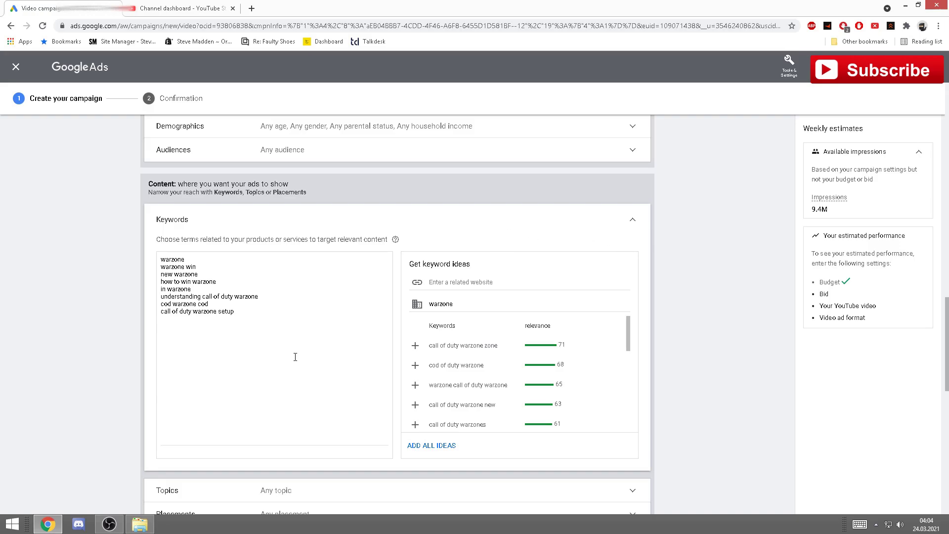
scroll(295, 355, down, 2)
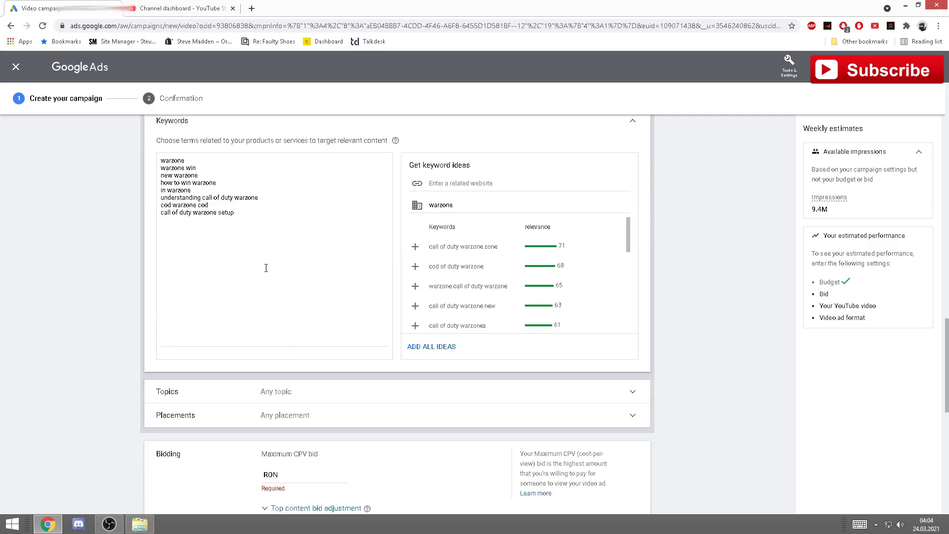
scroll(267, 271, up, 1)
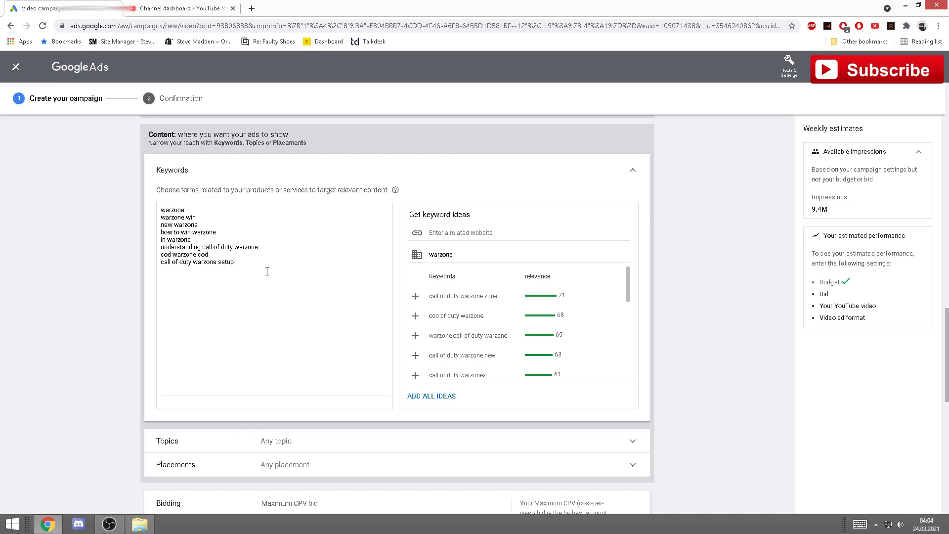
Enter 0.04 RON as the Warzone ad group's Maximum CPV bid.
scroll(144, 289, down, 4)
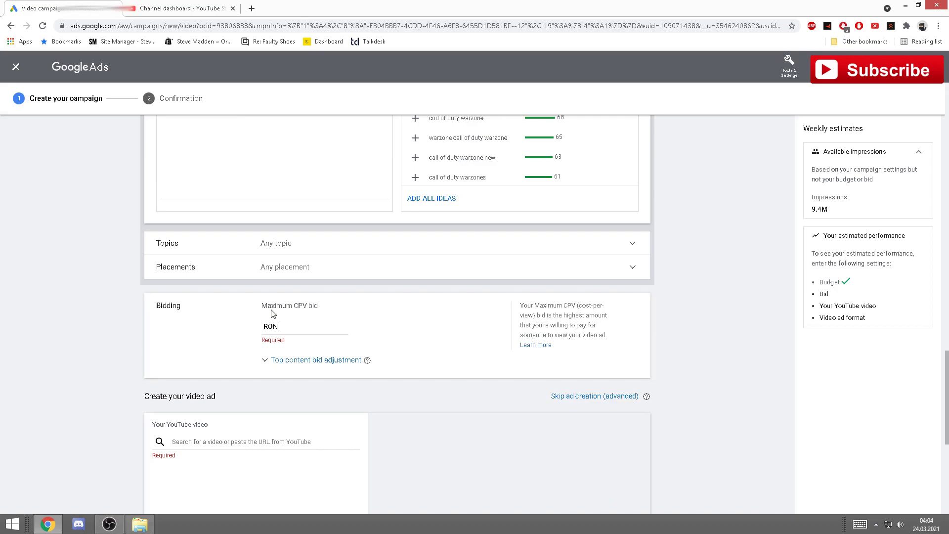
scroll(276, 291, down, 1)
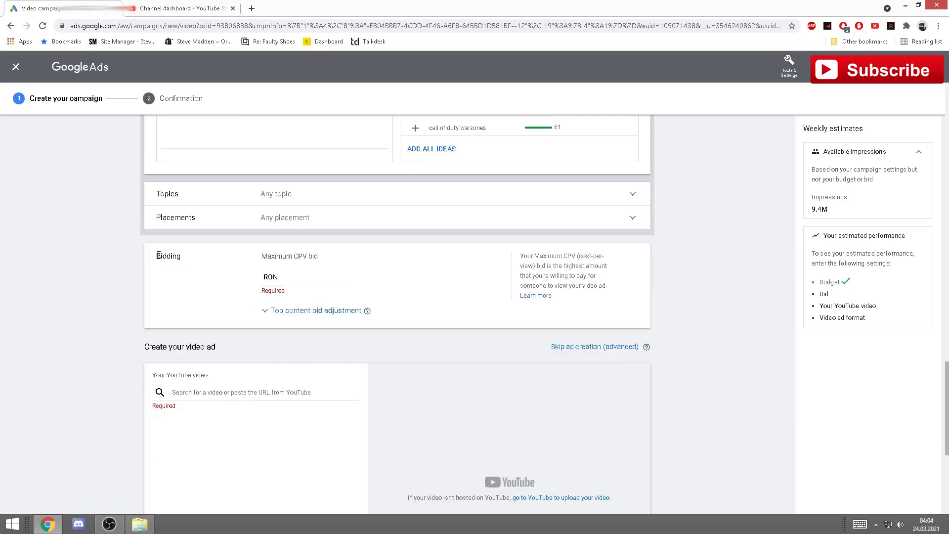
drag(157, 257, 210, 260)
click(209, 260)
click(311, 274)
click(300, 273)
text(0.00)
key(BackSpace)
text(1)
key(BackSpace)
text(4)
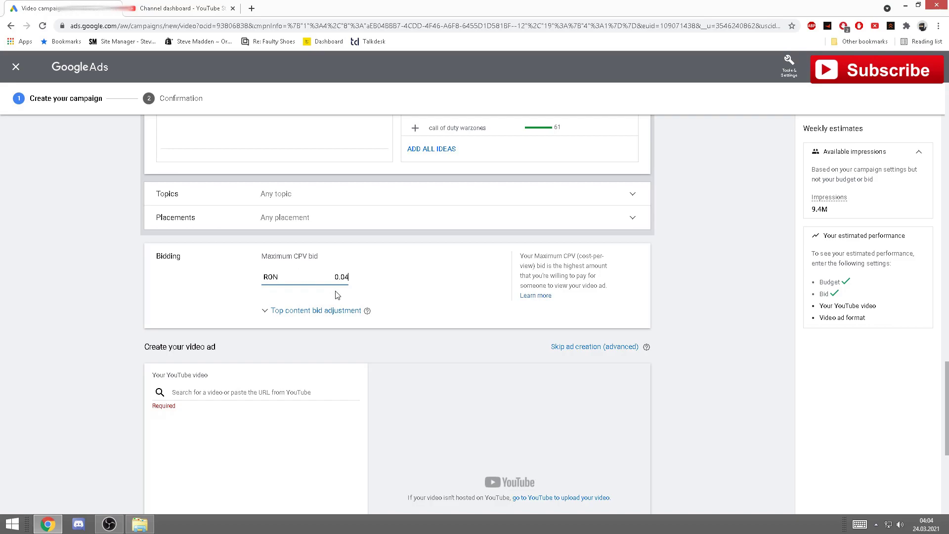
drag(343, 276, 346, 278)
key(Tab)
Paste the gameplay video's YouTube link and choose the Video discovery ad format.
scroll(295, 280, down, 3)
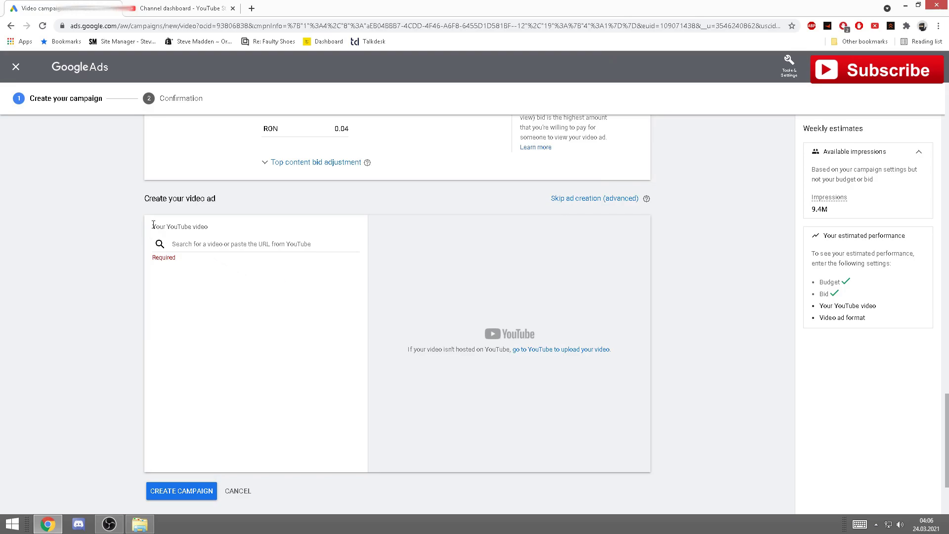
drag(152, 225, 258, 228)
click(257, 229)
click(243, 243)
text(https://youtu.be/bQnAob33ONg)
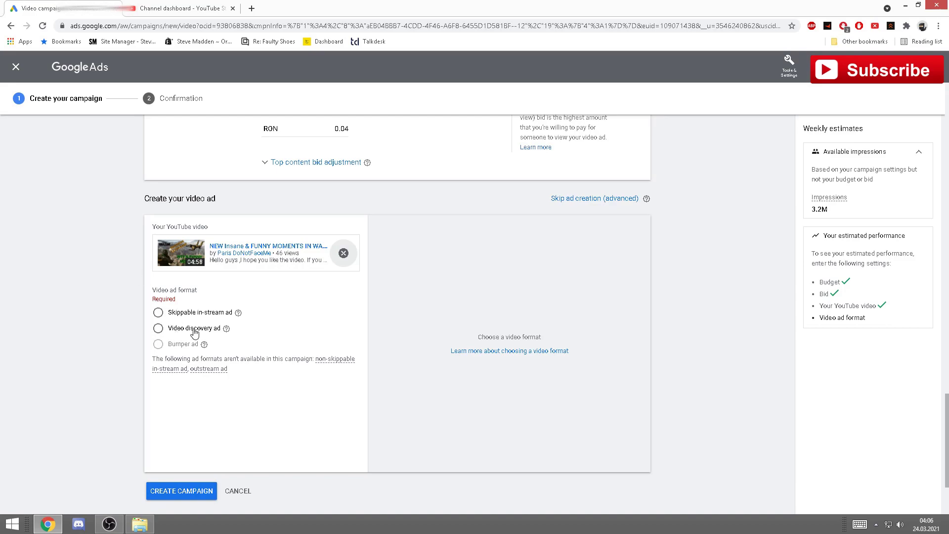
mouse_move(226, 328)
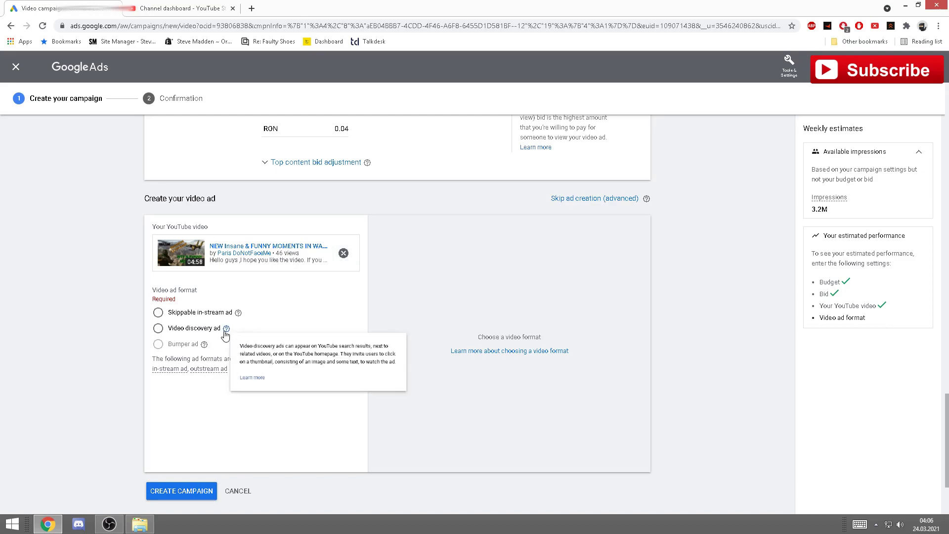
click(158, 328)
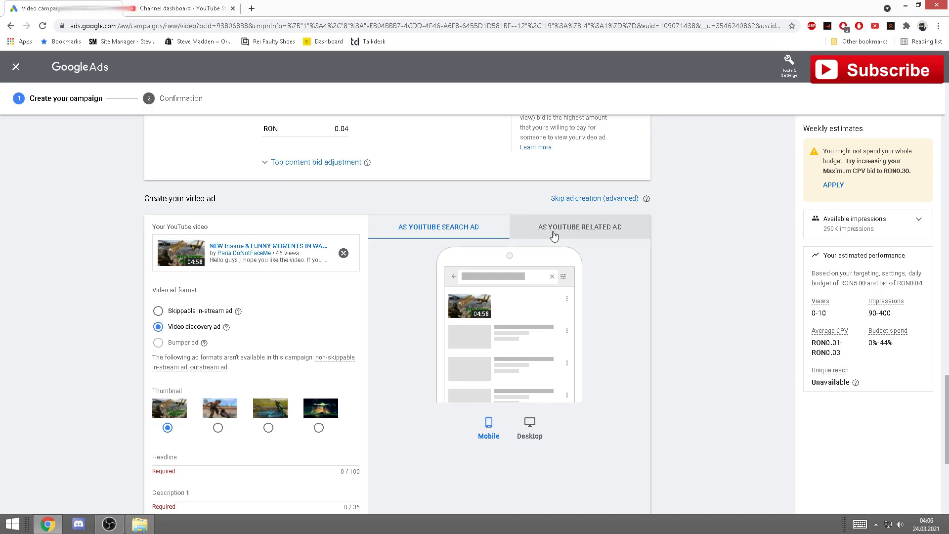
Switch between the search and related-video ad previews, ending on the YouTube related ad view.
click(595, 232)
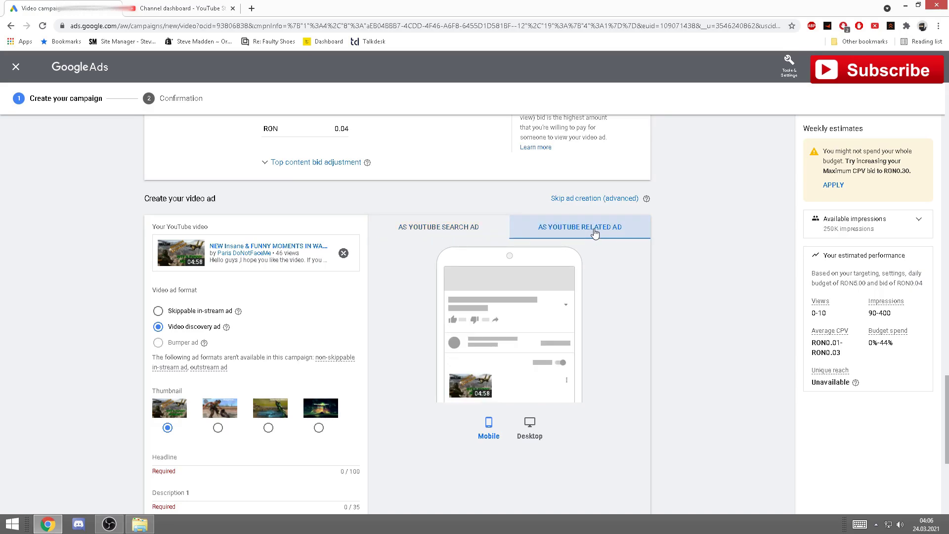
click(474, 230)
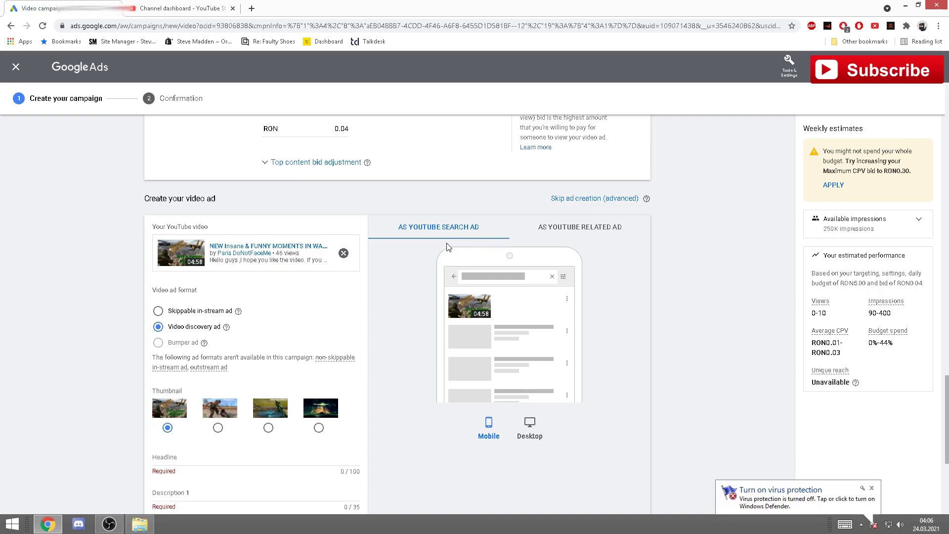
click(559, 228)
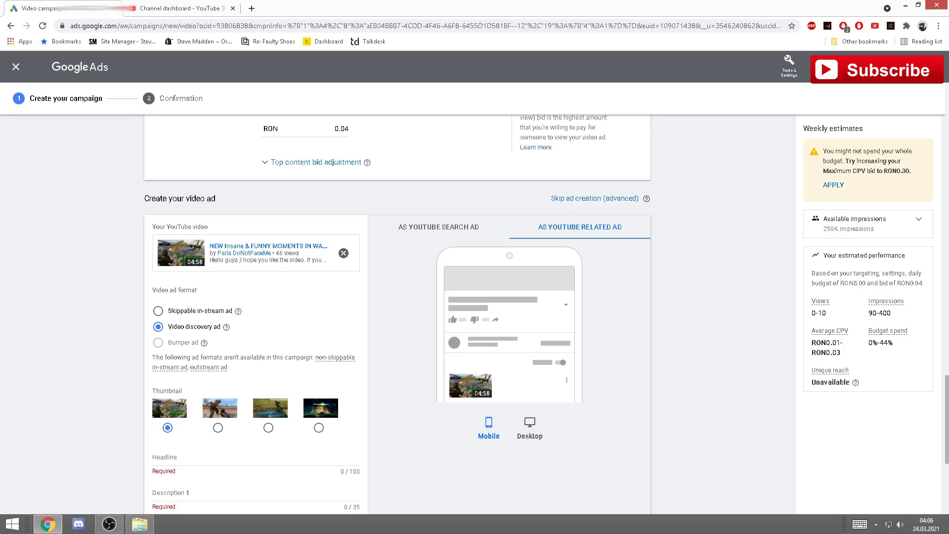
scroll(208, 385, down, 5)
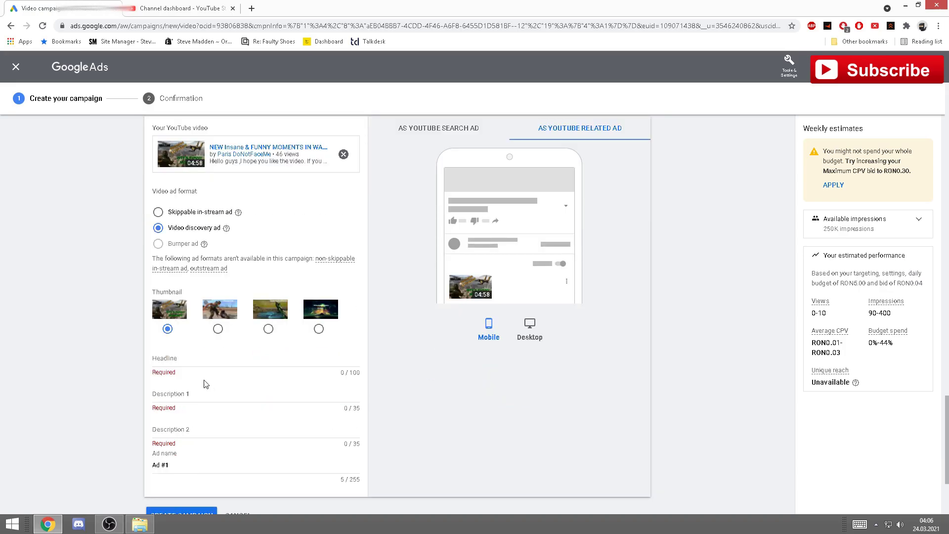
scroll(162, 264, up, 2)
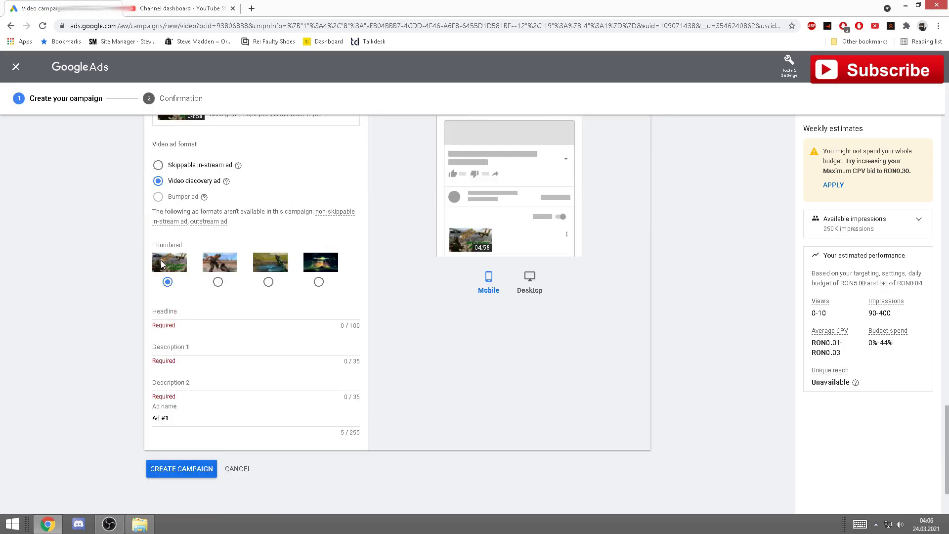
Enter headline 'WArzone Video' with descriptions 'Warzone video' and 'Like and subscribe for more'.
click(177, 310)
text(WArzone Video)
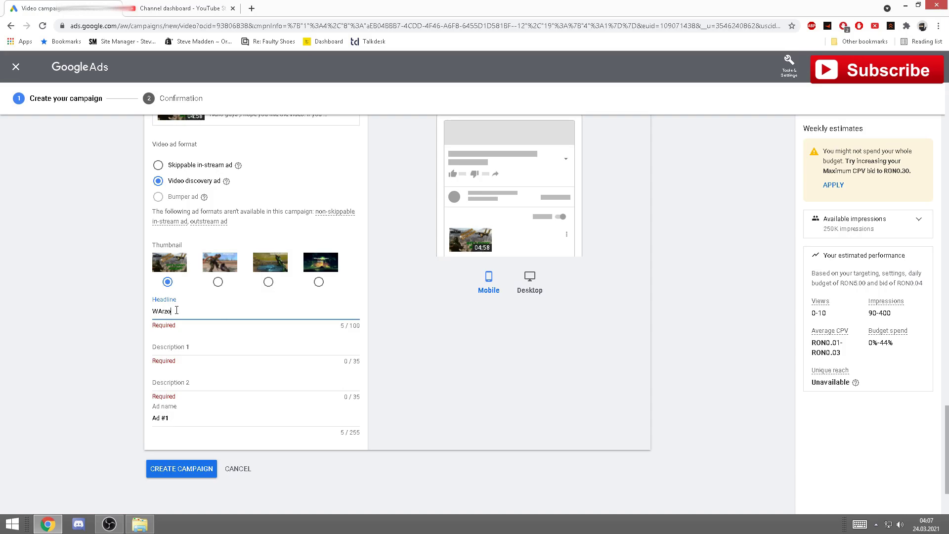
click(185, 350)
text(W)
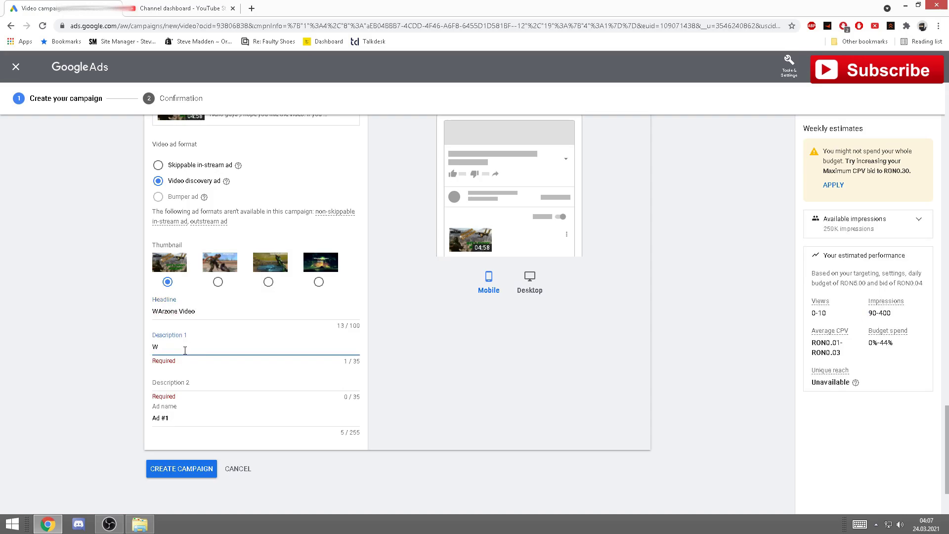
text(arzone video)
click(188, 381)
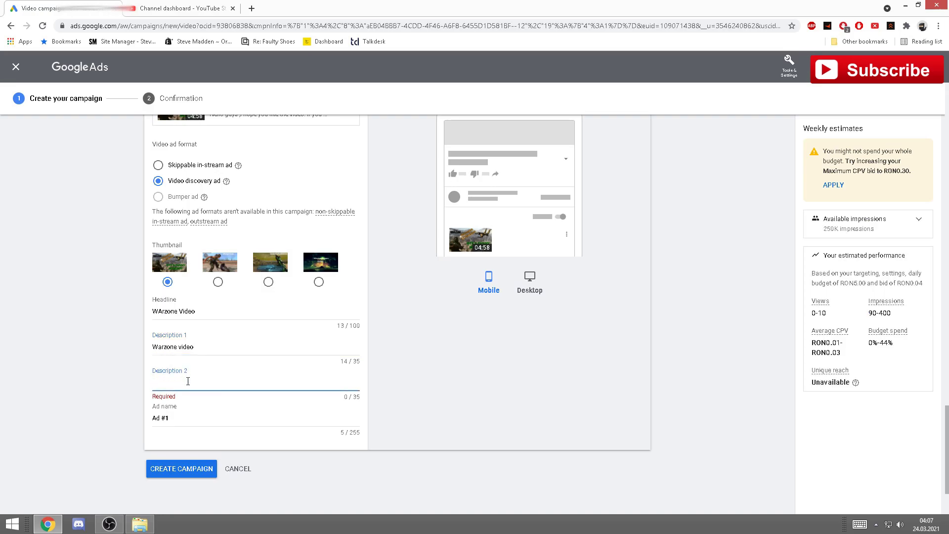
text(Like and subscribe for more)
Rename the ad from 'Ad #1' to 'Warzone funny moments'.
triple_click(180, 418)
key(BackSpace)
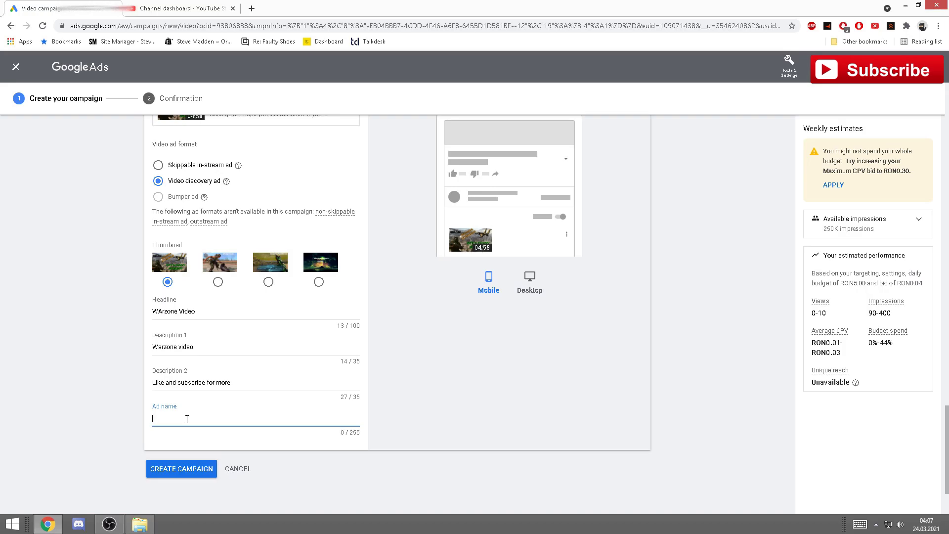
text(Warzone funny moments)
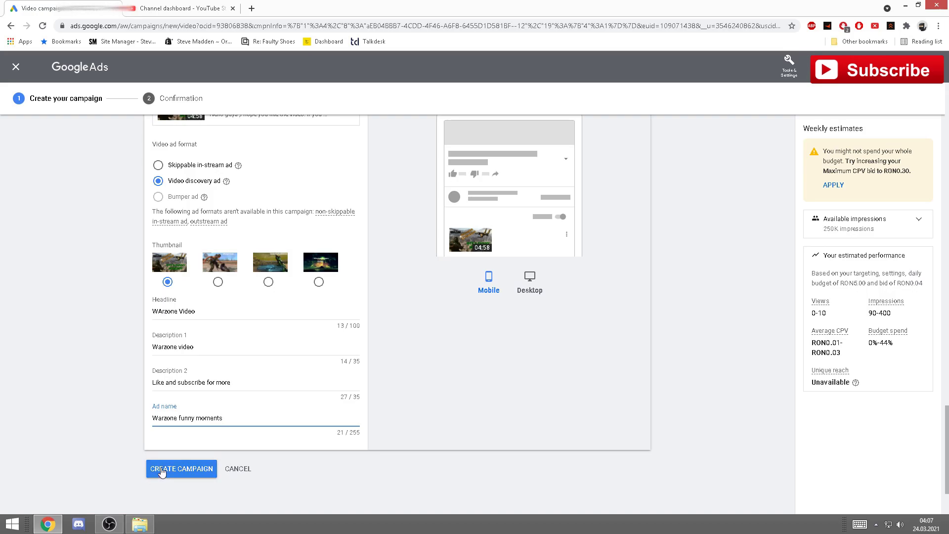
scroll(162, 467, up, 1)
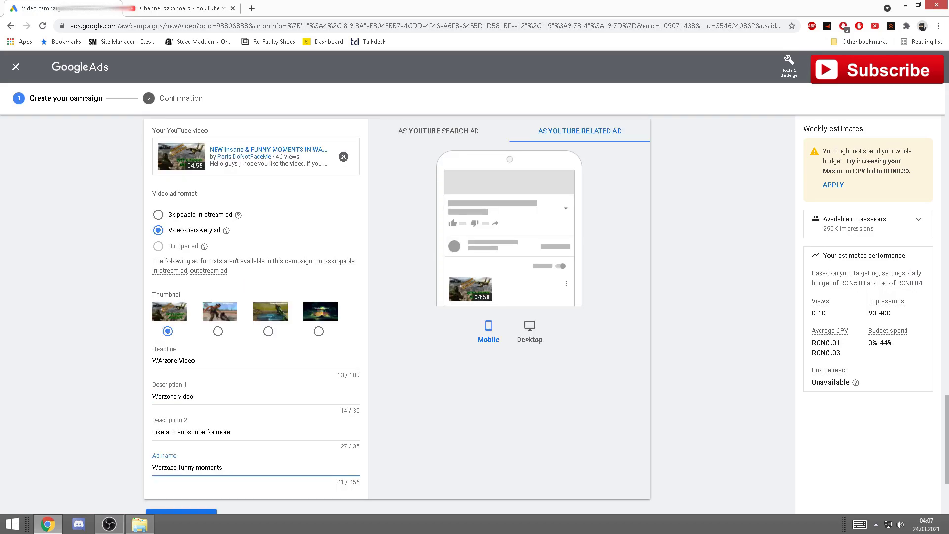
scroll(170, 465, down, 1)
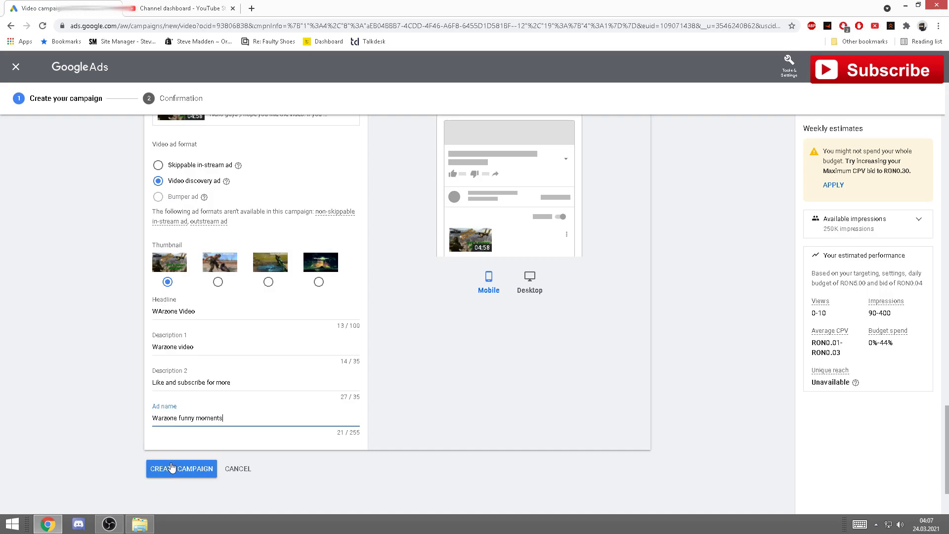